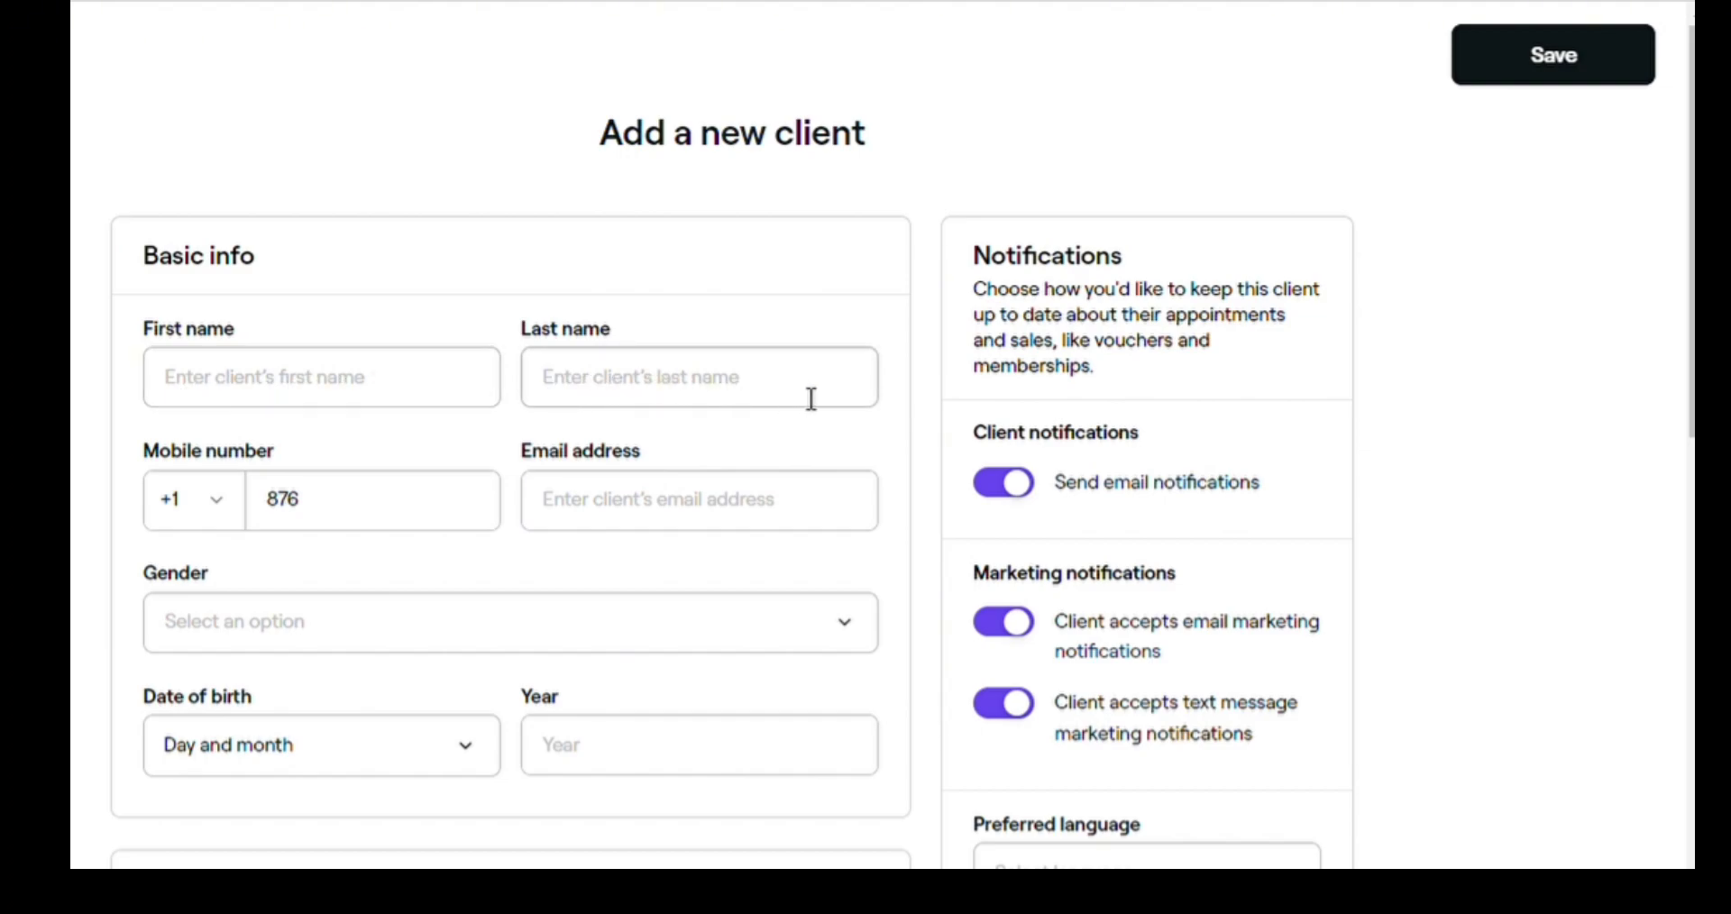
- Replace the prefilled 876 in Mobile number with the client's full mobile number
{"action": "left_click", "coordinate": [335, 514]}
{"action": "key", "text": "BackSpace"}
{"action": "key", "text": "BackSpace"}
{"action": "key", "text": "BackSpace"}
{"action": "type", "text": "954"}
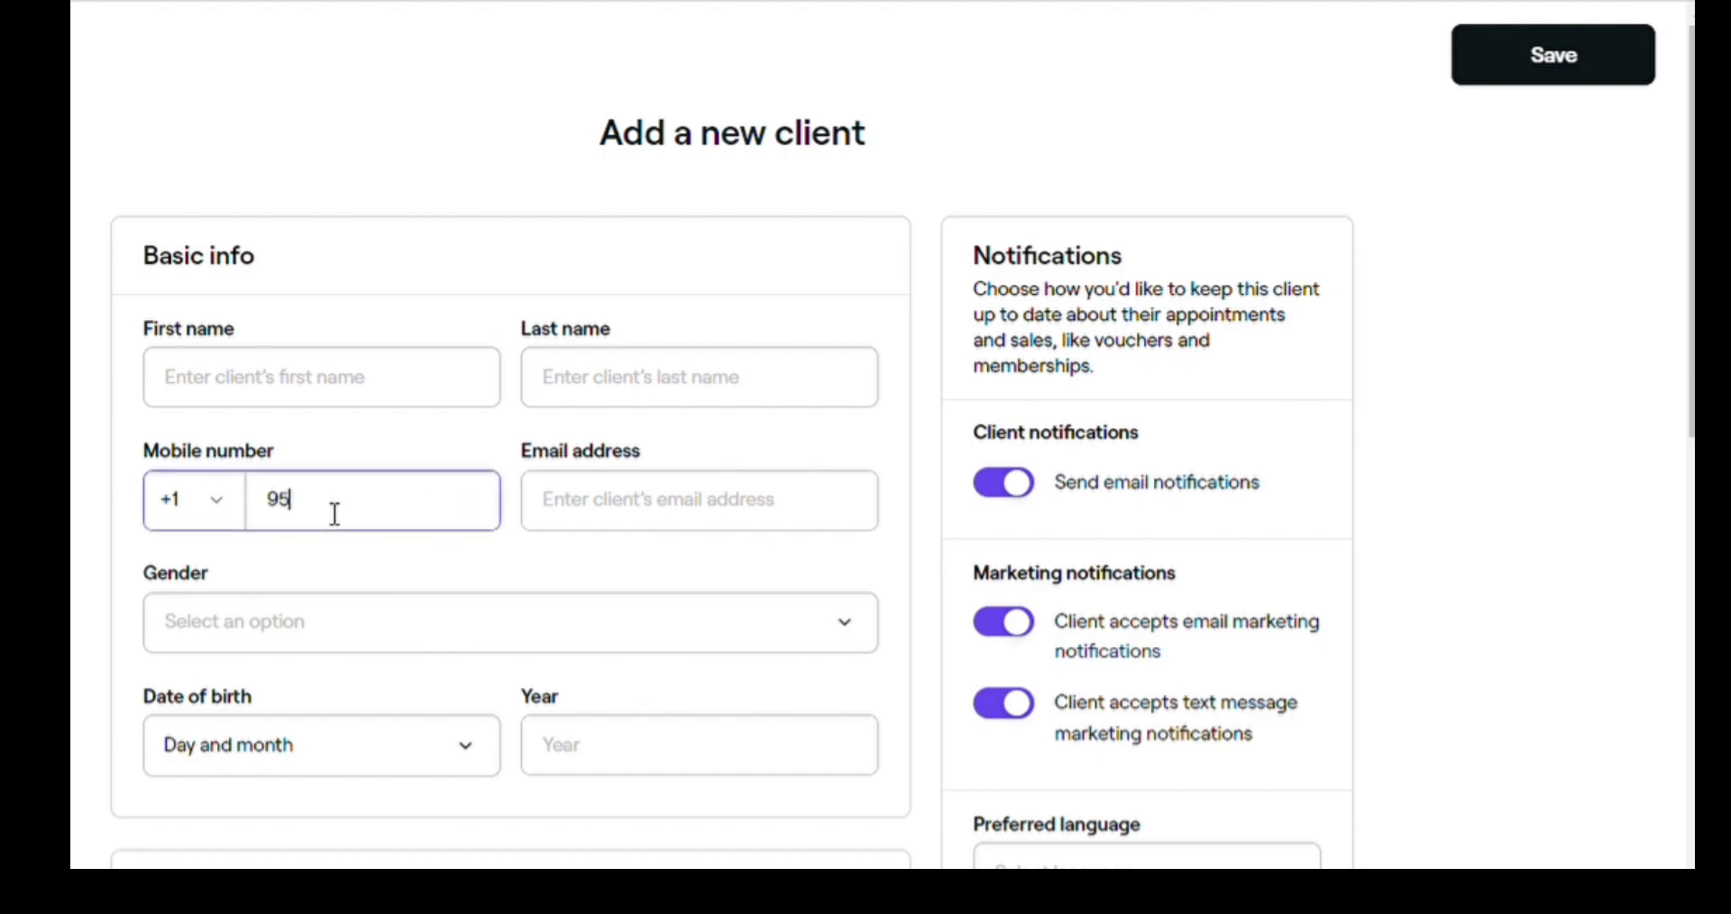
{"action": "key", "text": "BackSpace"}
{"action": "key", "text": "BackSpace"}
{"action": "key", "text": "BackSpace"}
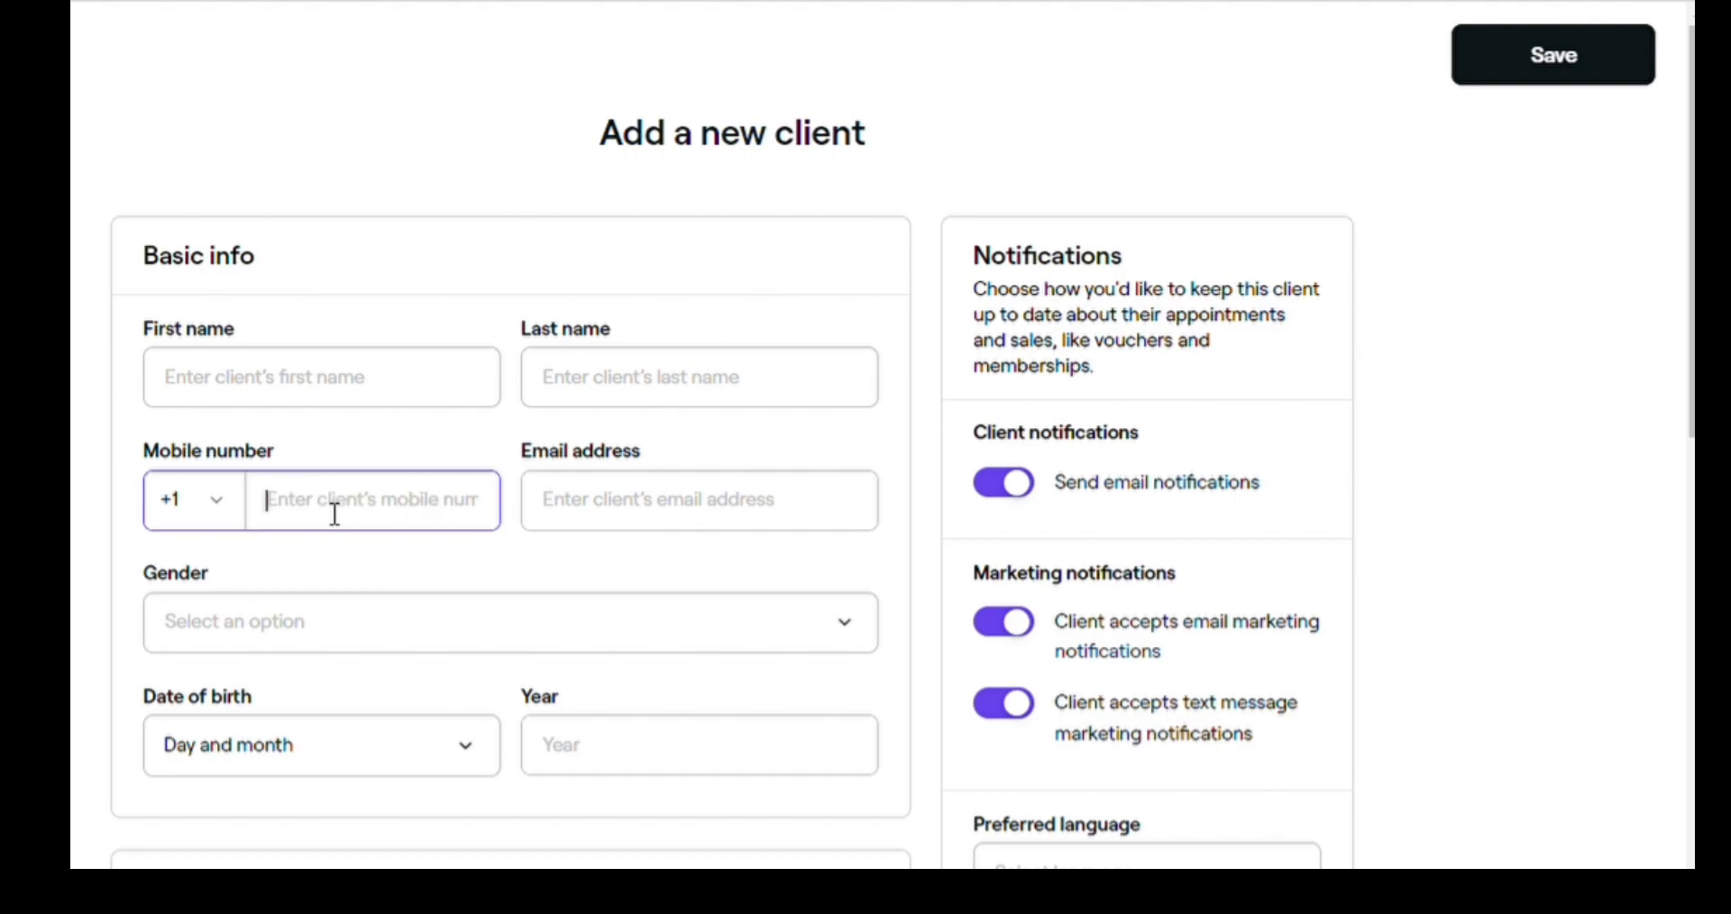
{"action": "type", "text": "555"}
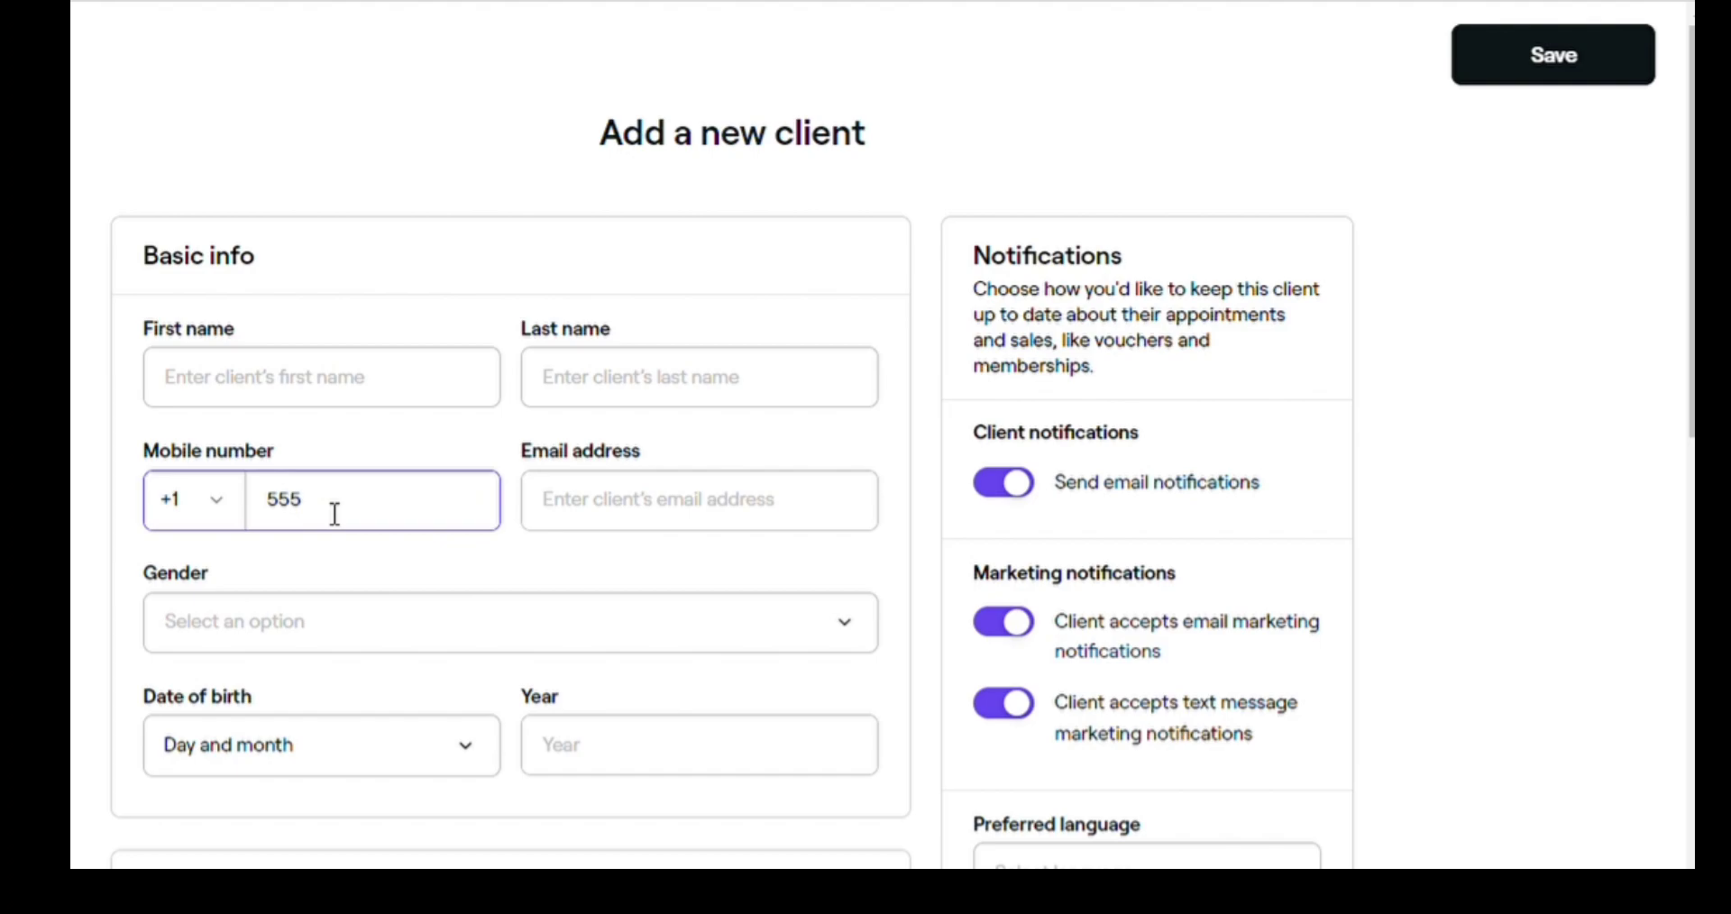
{"action": "type", "text": " 555 555"}
- Leave gender unset and choose English as the client's preferred language
{"action": "scroll", "coordinate": [255, 644], "scroll_direction": "down", "scroll_amount": 2}
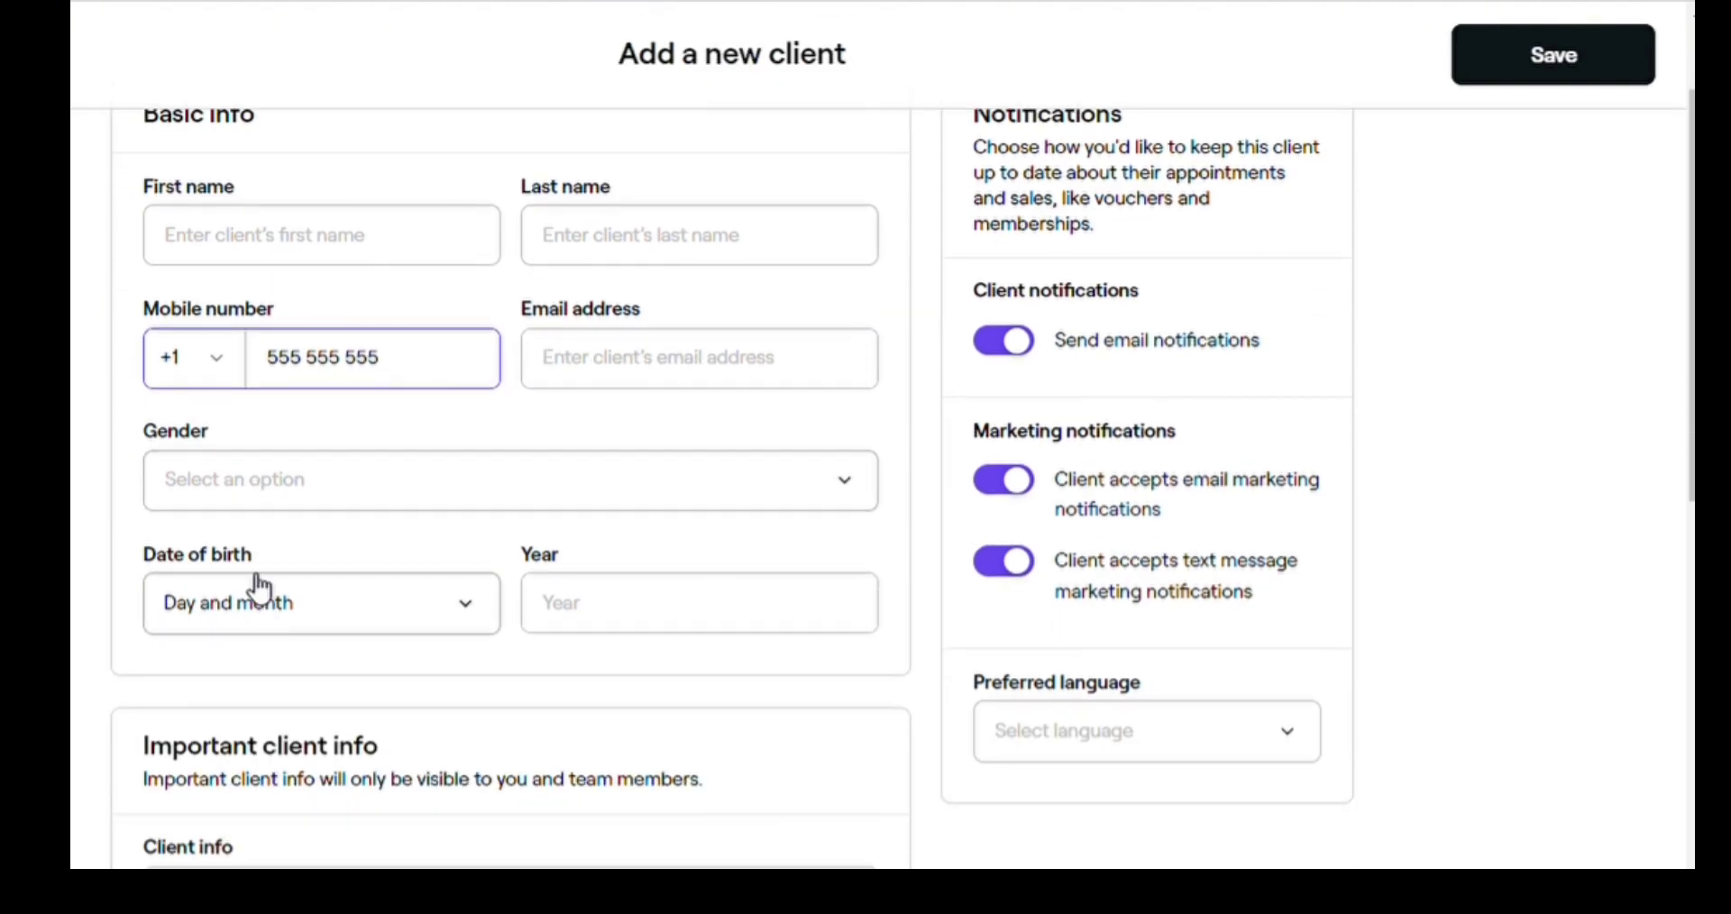
{"action": "left_click", "coordinate": [249, 494]}
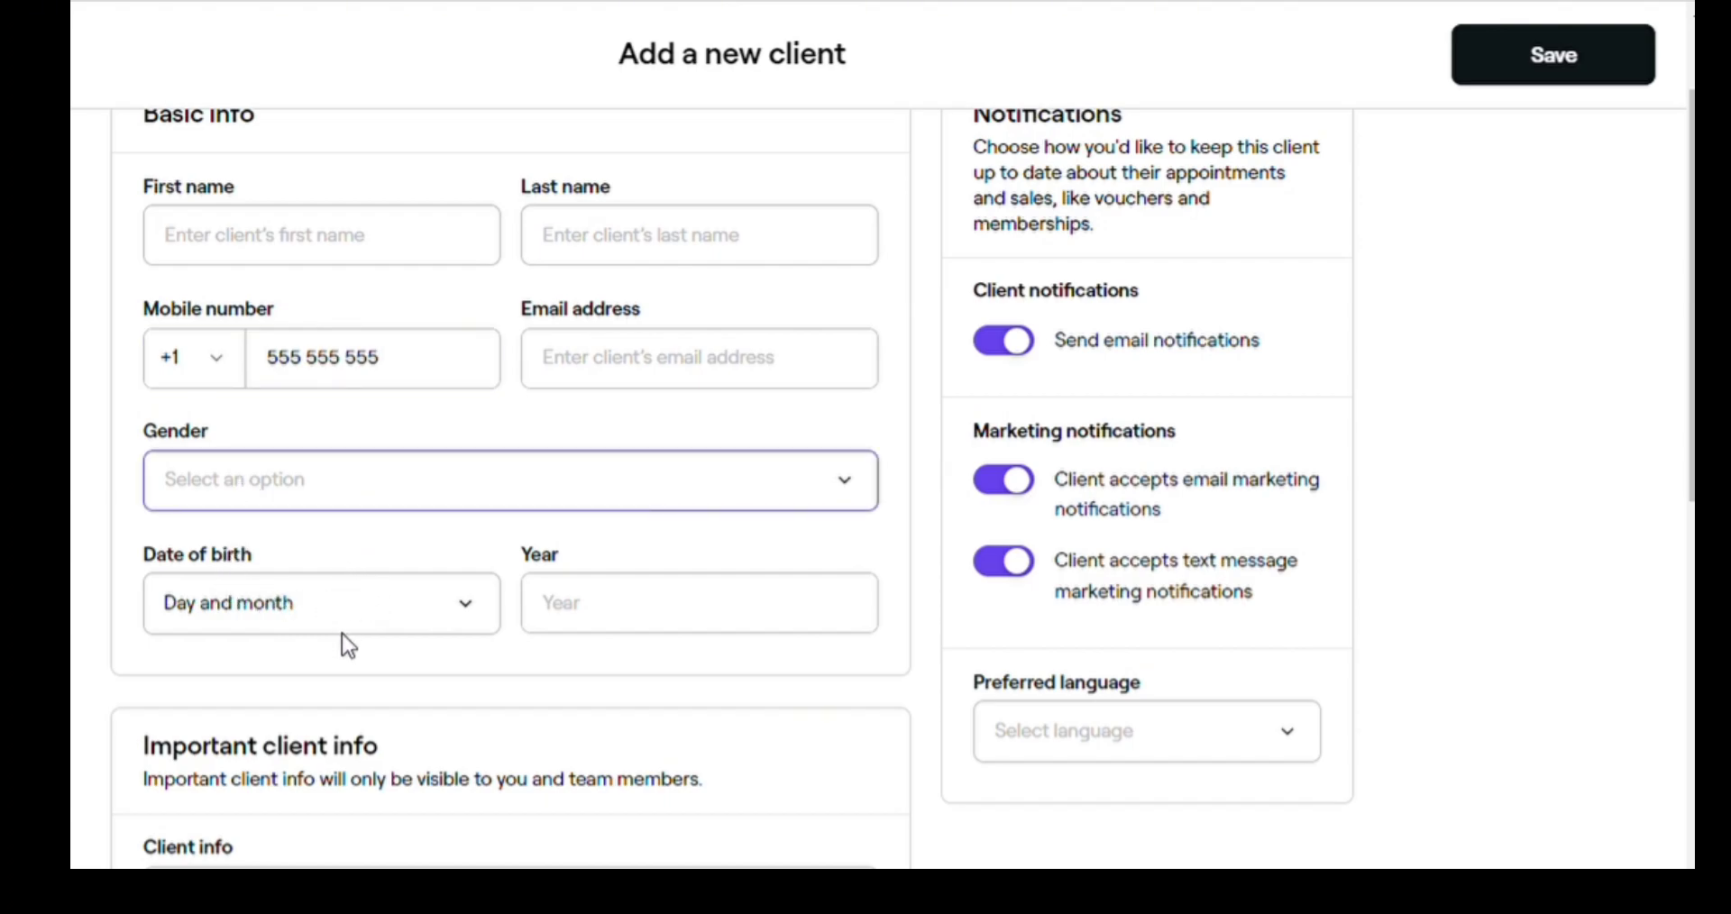
{"action": "left_click", "coordinate": [92, 514]}
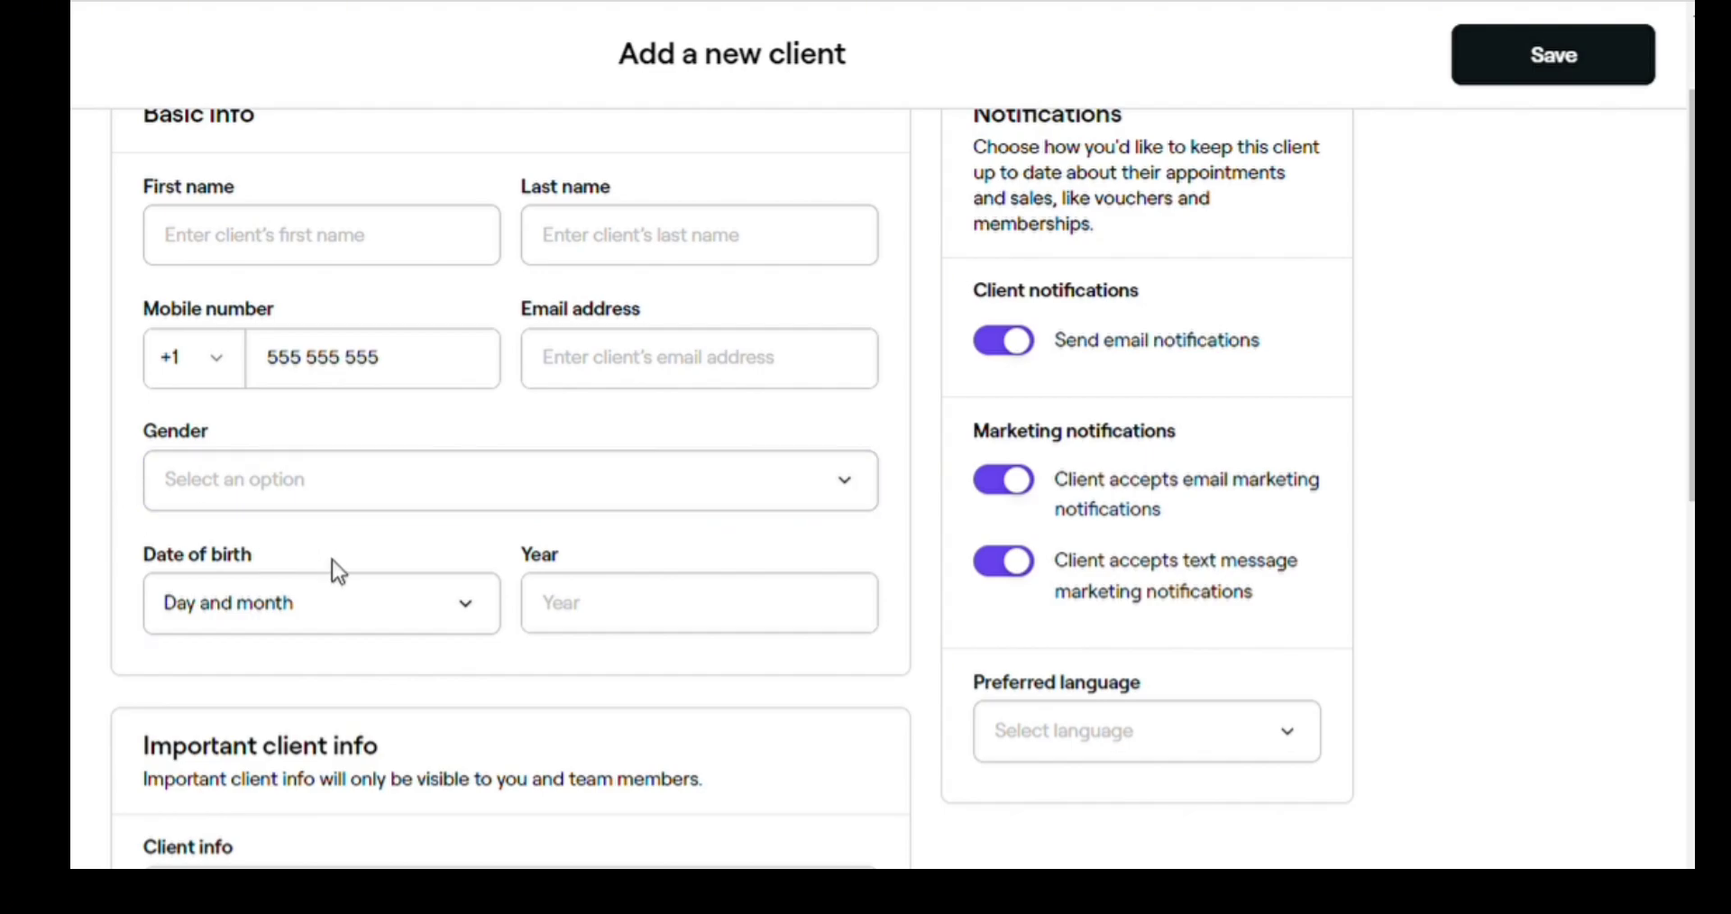
{"action": "scroll", "coordinate": [338, 571], "scroll_direction": "down", "scroll_amount": 2}
{"action": "left_click", "coordinate": [1116, 619]}
{"action": "left_click", "coordinate": [1129, 209]}
- Keep Walk-In as the client source and return to the top of the form
{"action": "scroll", "coordinate": [556, 390], "scroll_direction": "down", "scroll_amount": 4}
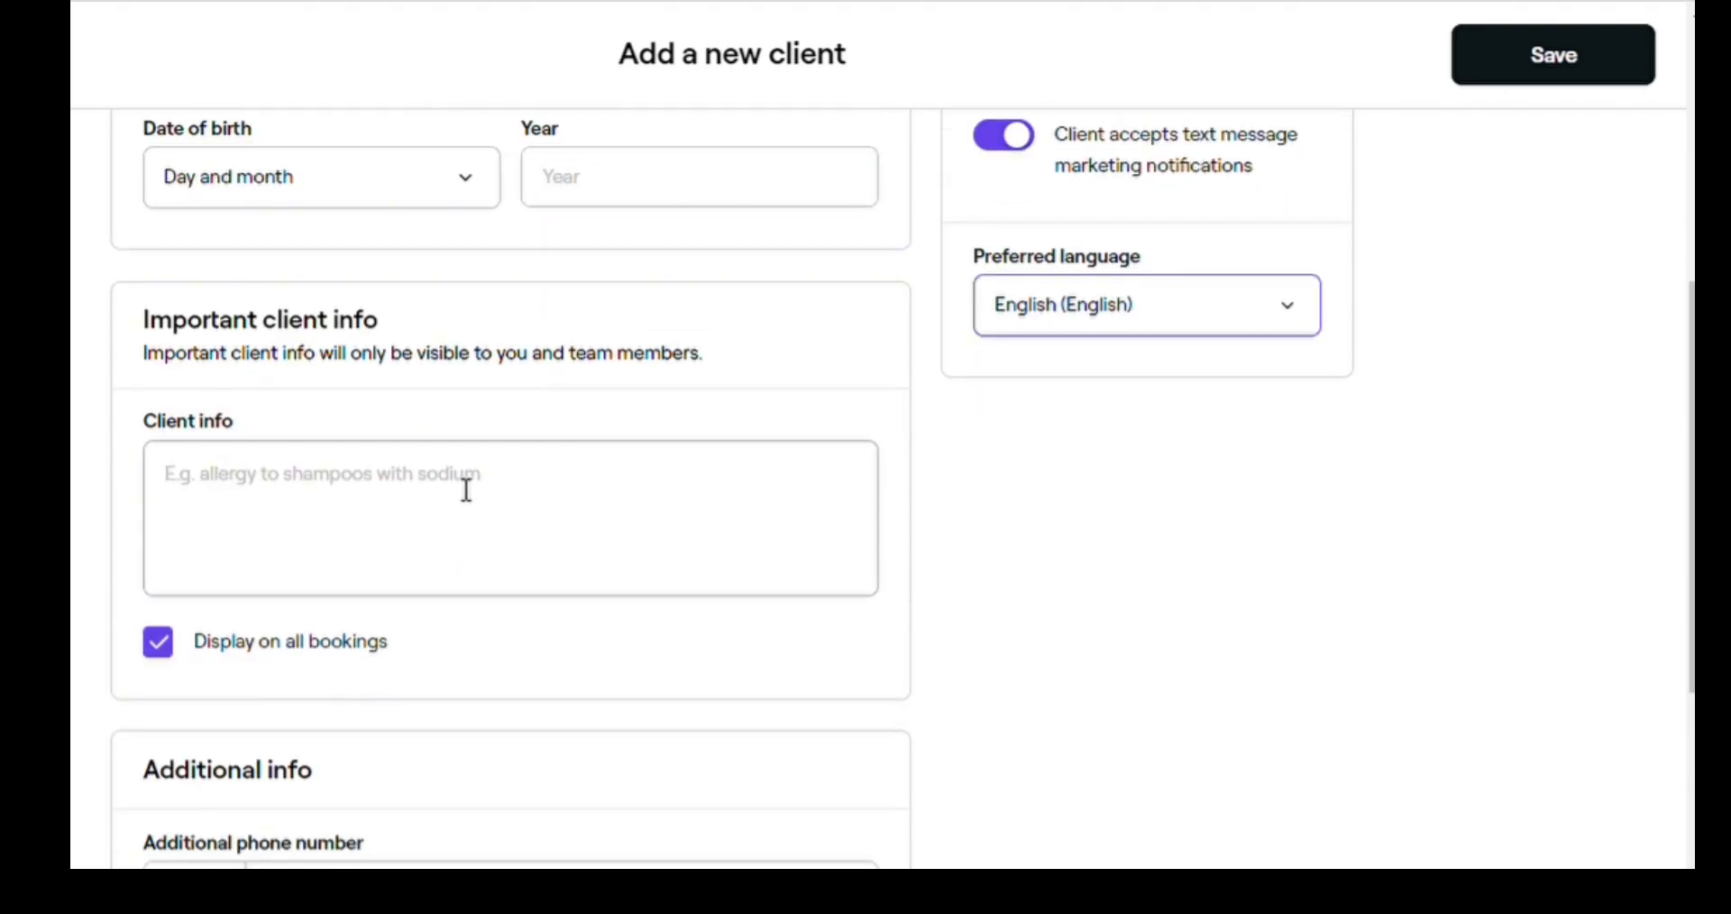
{"action": "scroll", "coordinate": [586, 491], "scroll_direction": "down", "scroll_amount": 4}
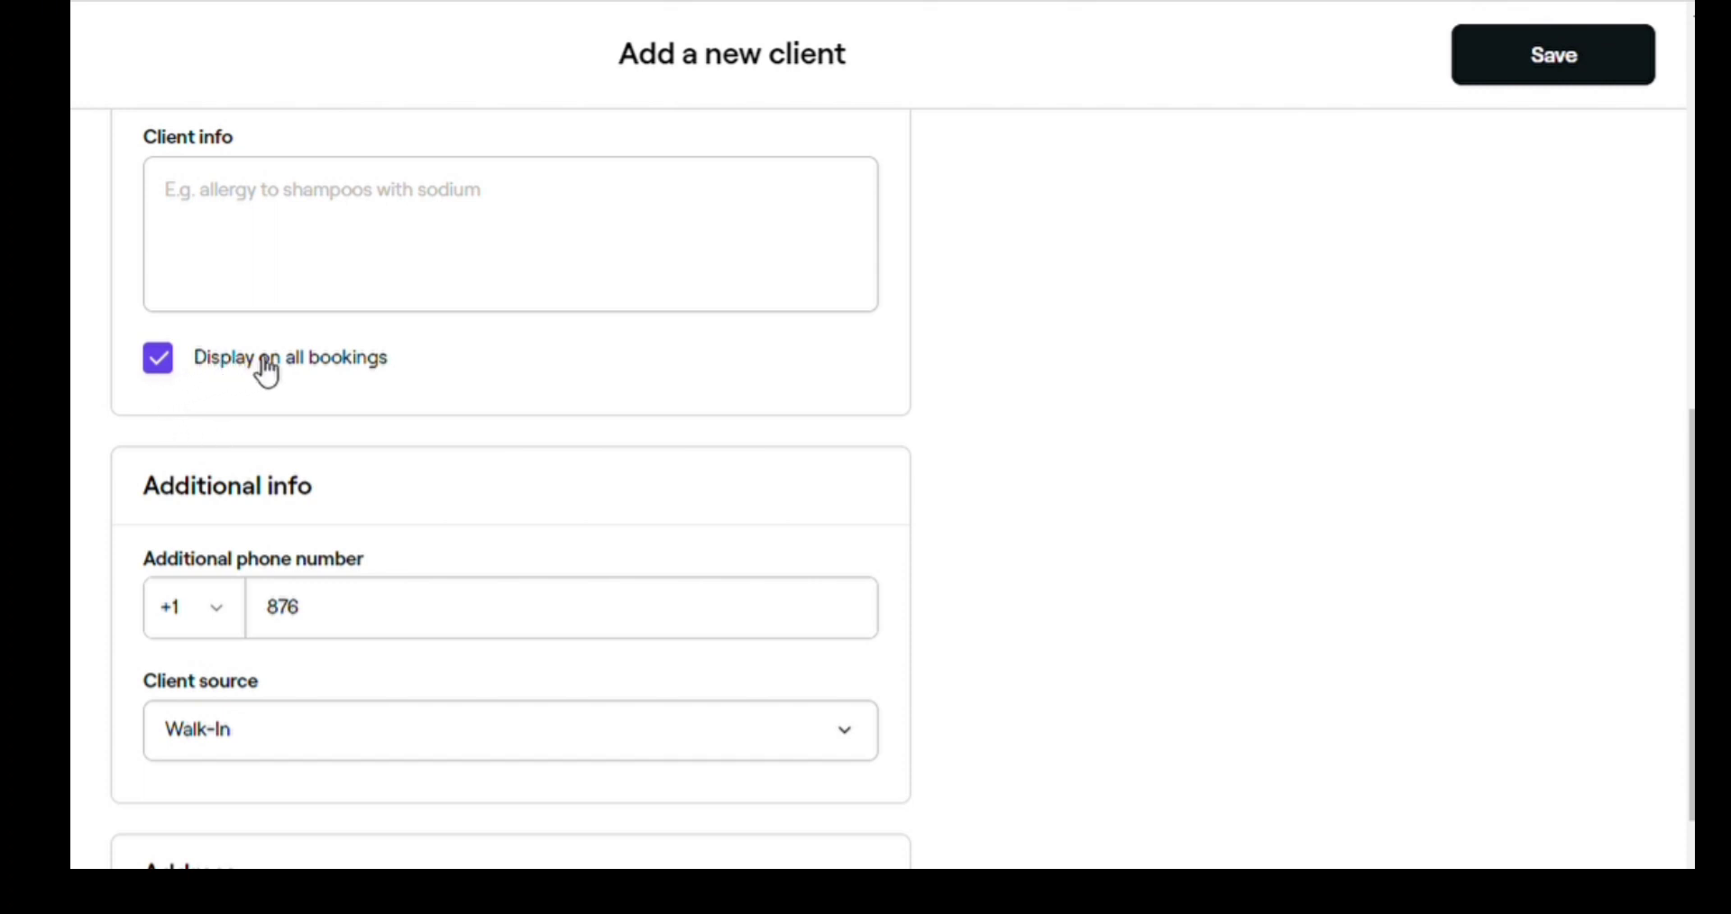
{"action": "scroll", "coordinate": [421, 402], "scroll_direction": "down", "scroll_amount": 2}
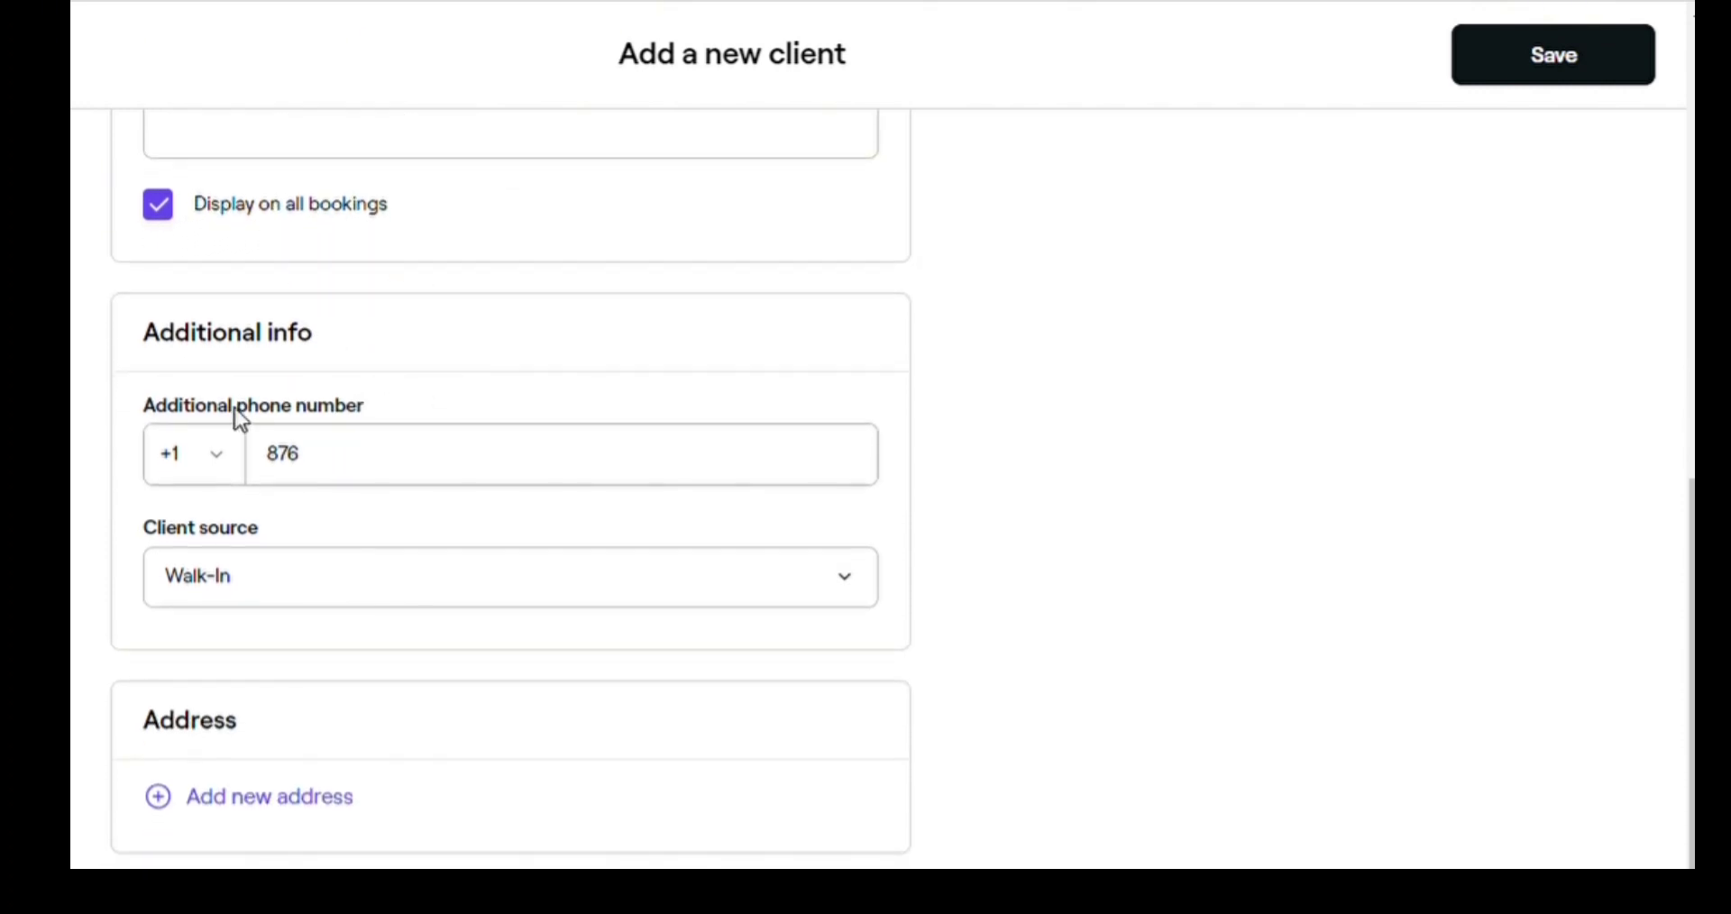
{"action": "left_click", "coordinate": [260, 602]}
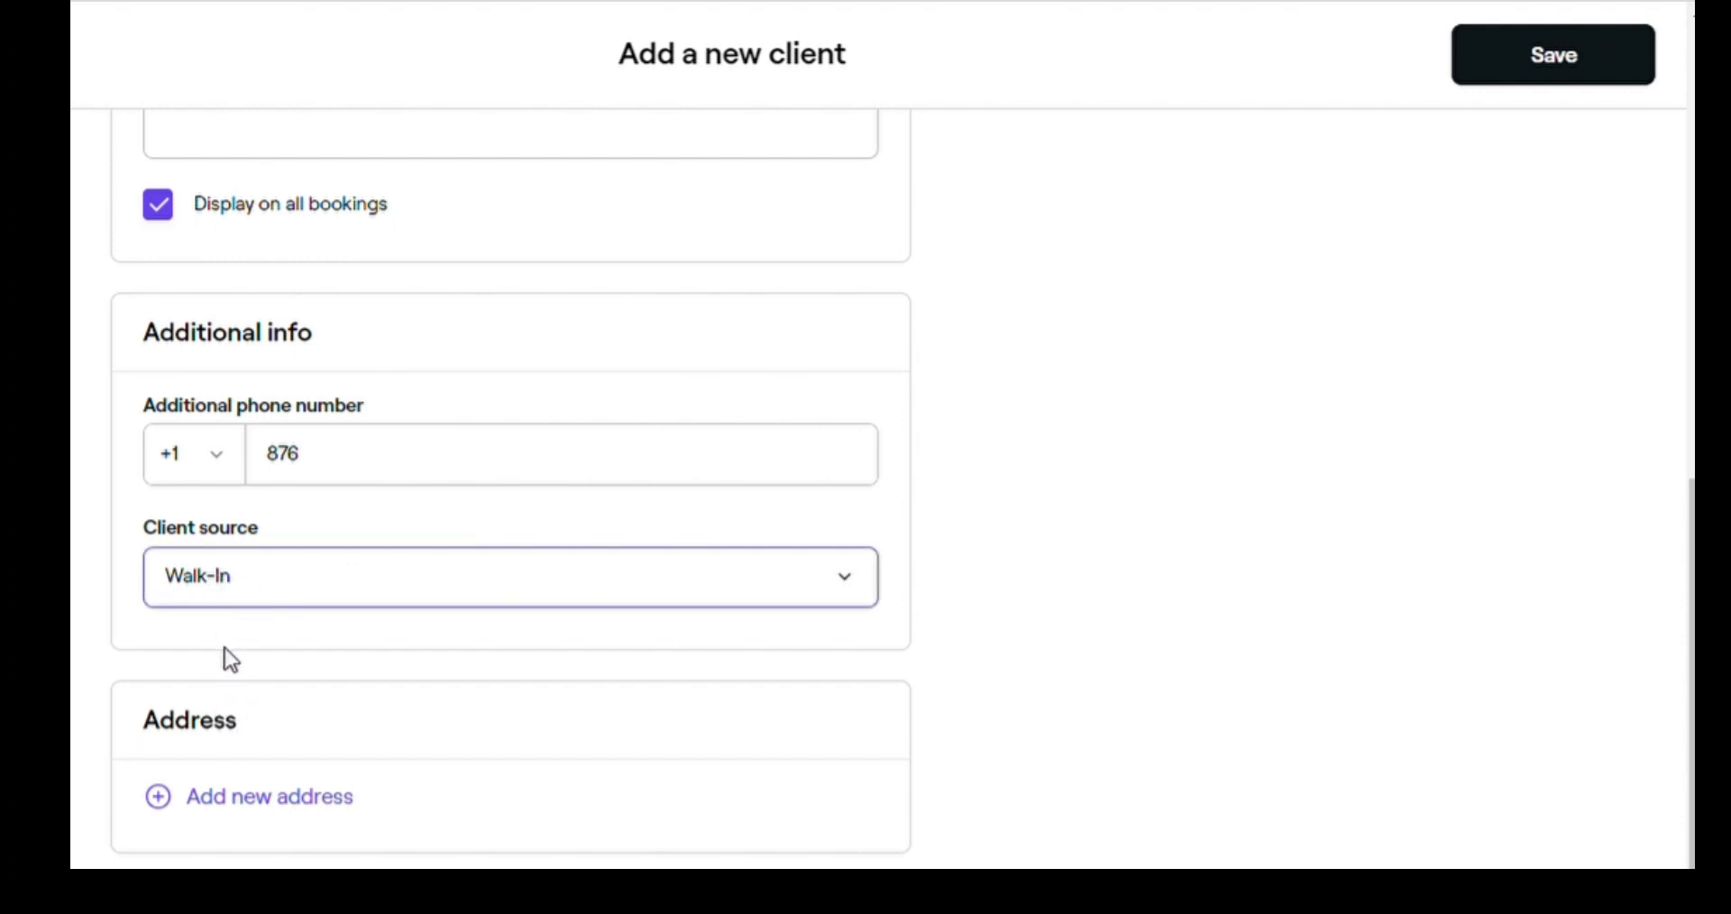
{"action": "left_click", "coordinate": [997, 486]}
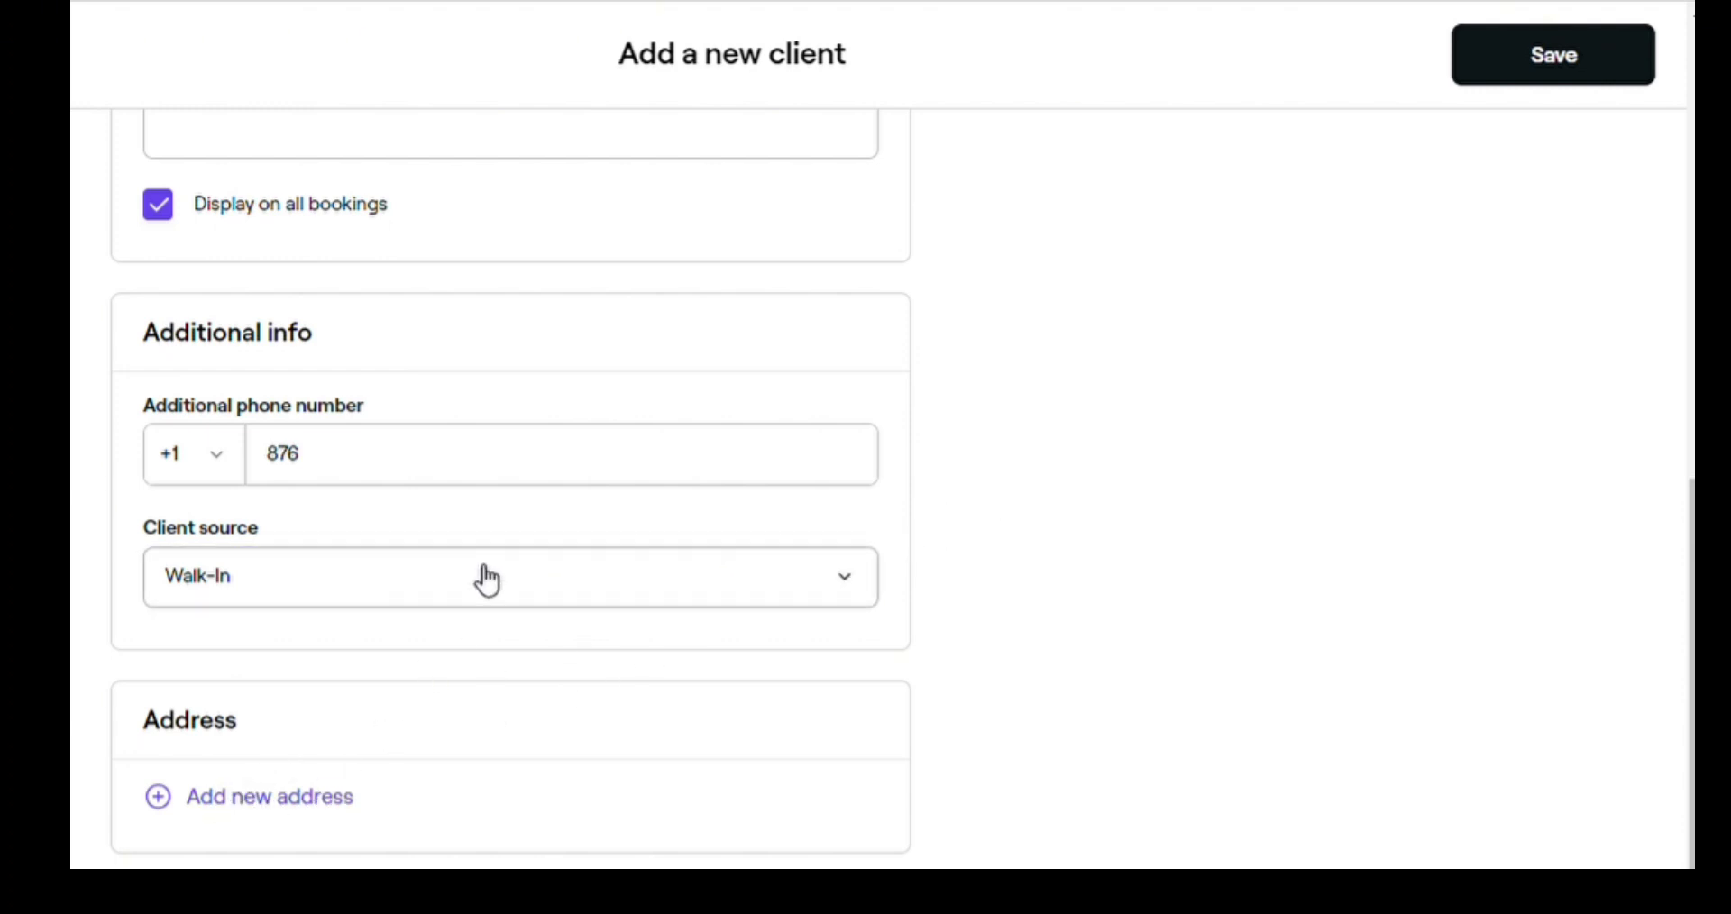
{"action": "scroll", "coordinate": [487, 580], "scroll_direction": "up", "scroll_amount": 10}
{"action": "scroll", "coordinate": [487, 580], "scroll_direction": "up", "scroll_amount": 3}
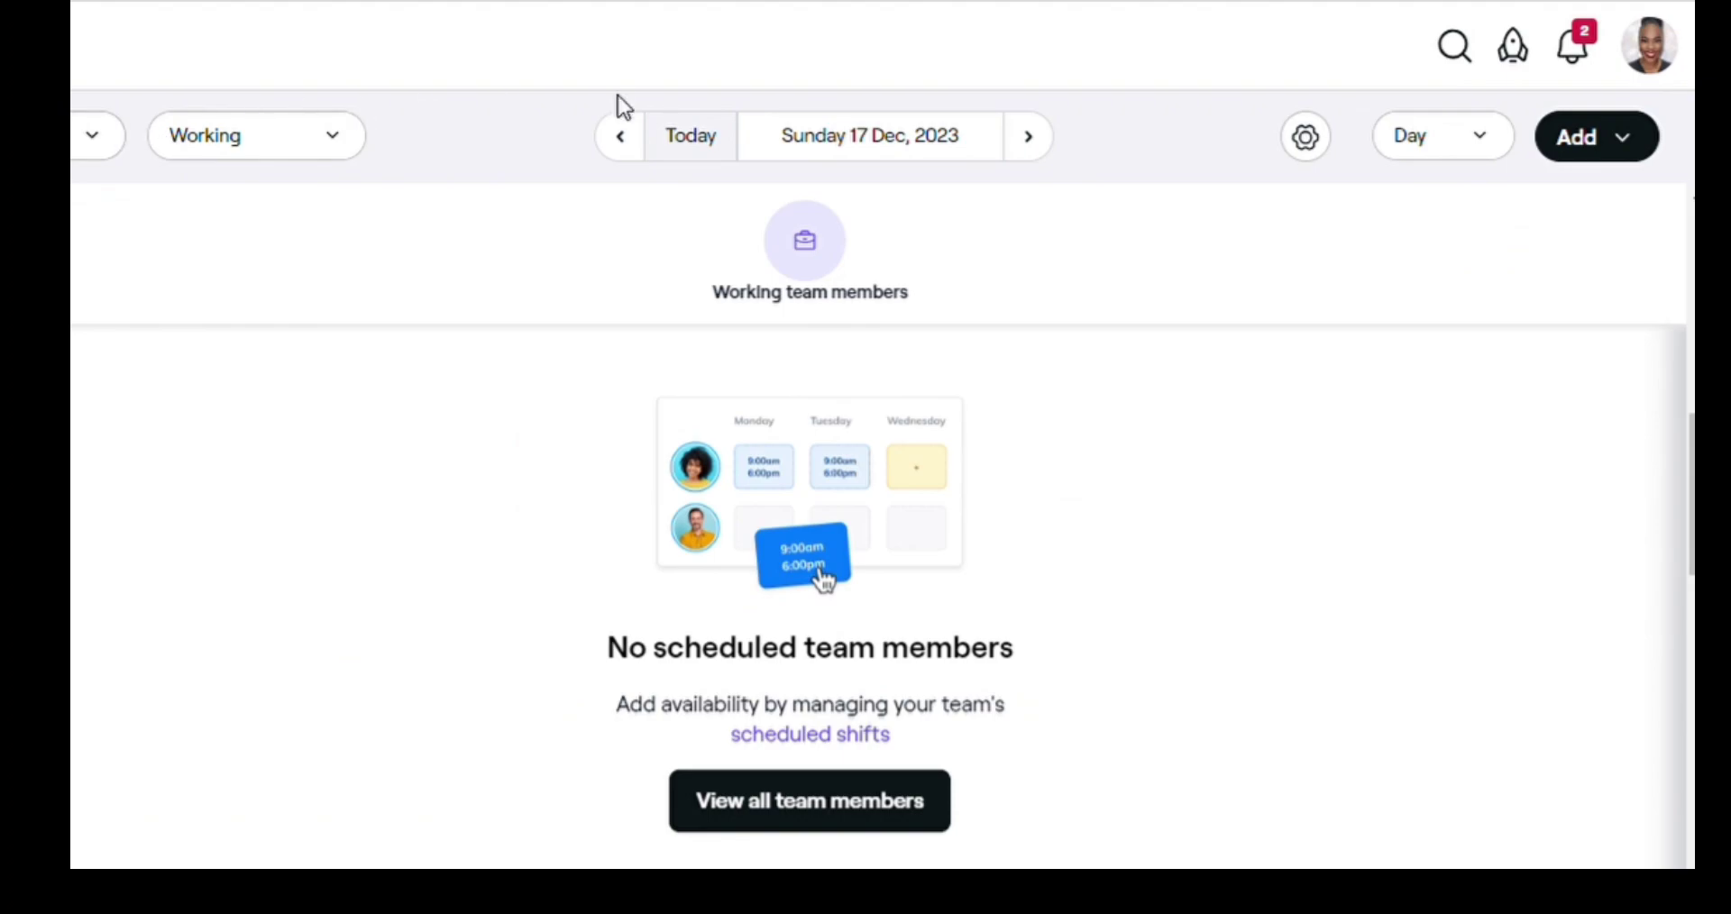
- Jump the calendar to Friday 29 December 2023 using the date picker
{"action": "left_click", "coordinate": [897, 141]}
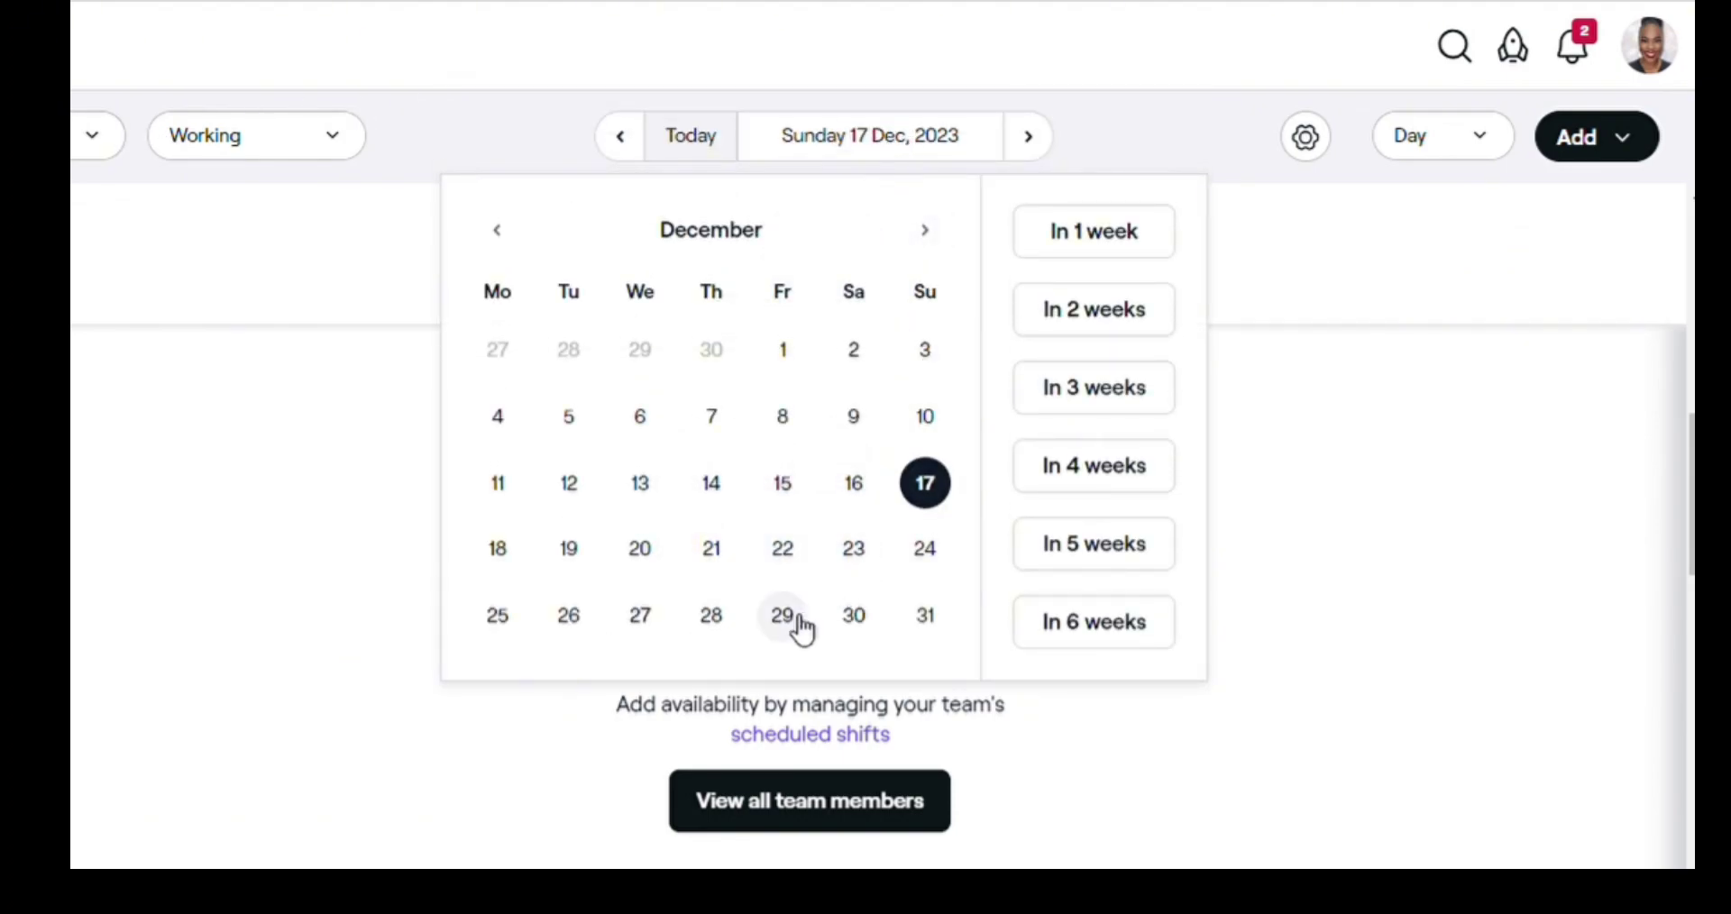
{"action": "left_click", "coordinate": [784, 618]}
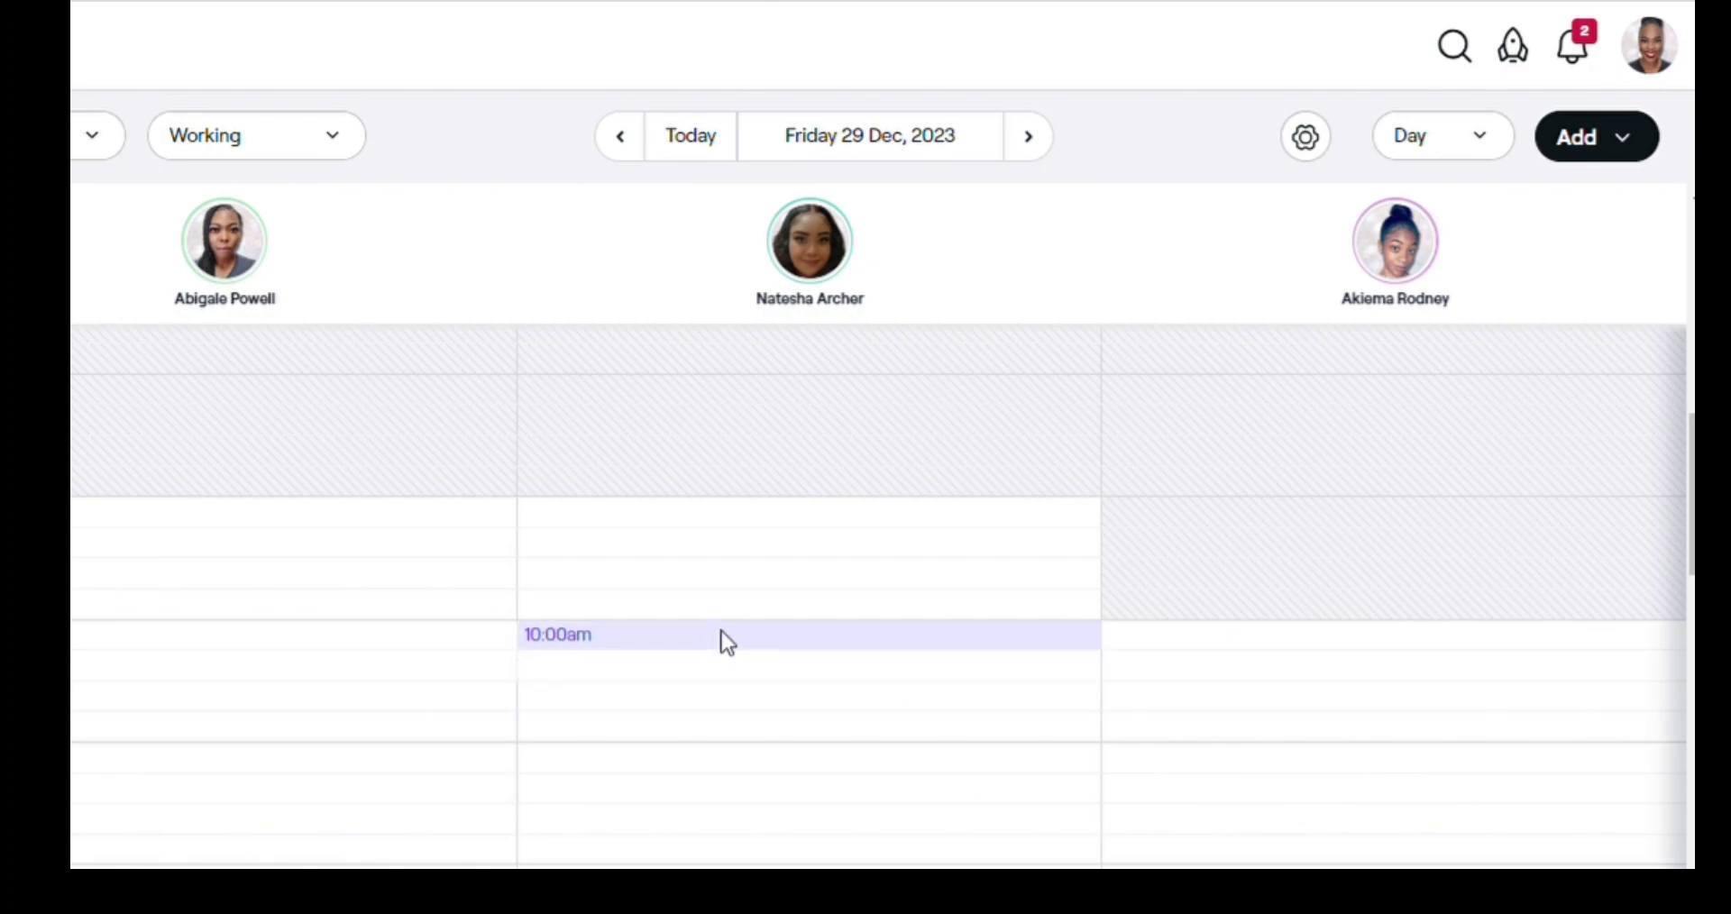
- Add an appointment at the 10:00am slot and choose to create a new client for it
{"action": "left_click", "coordinate": [637, 639]}
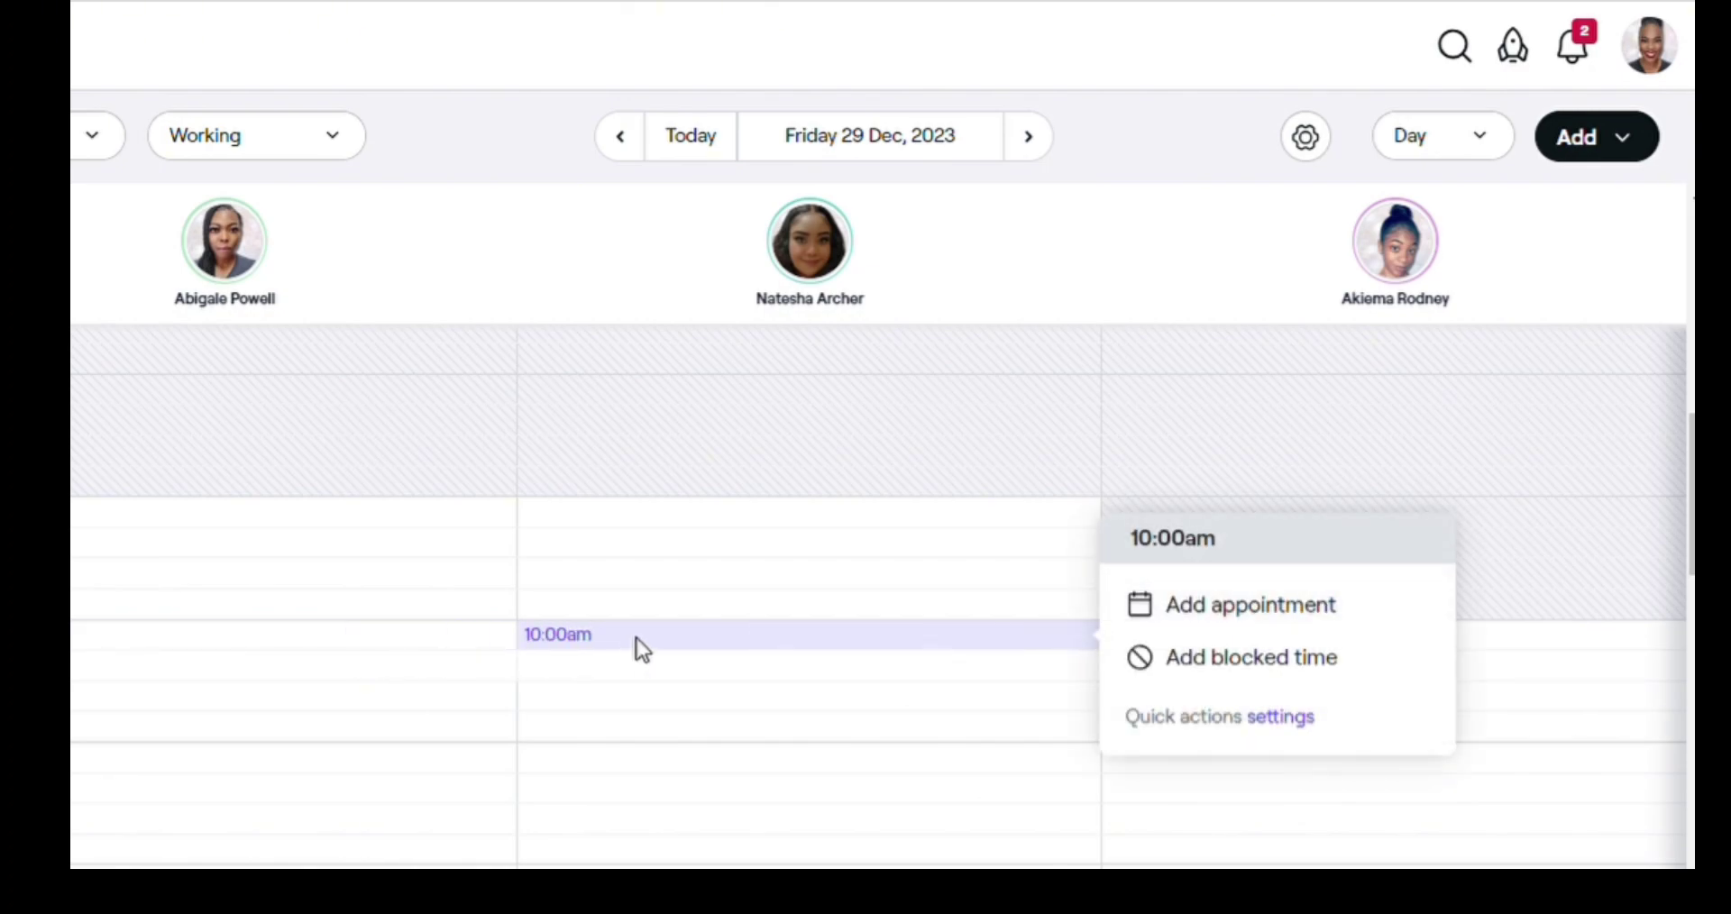
{"action": "left_click", "coordinate": [1228, 610]}
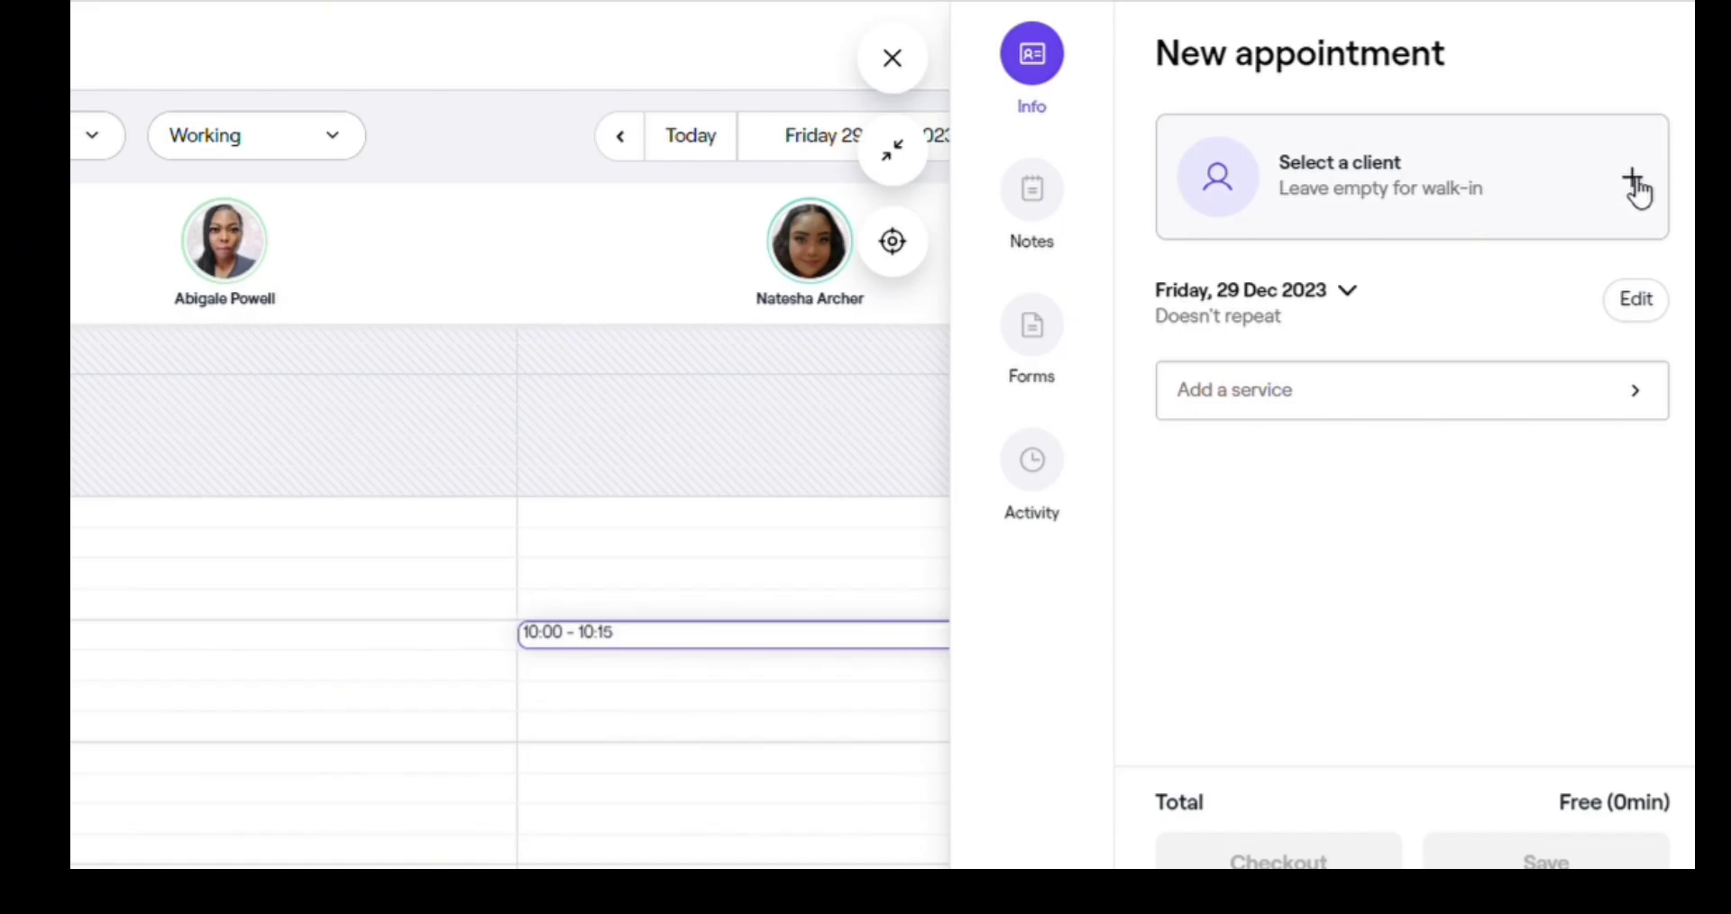
{"action": "left_click", "coordinate": [1635, 180]}
{"action": "left_click", "coordinate": [1332, 272]}
{"action": "left_click", "coordinate": [390, 395]}
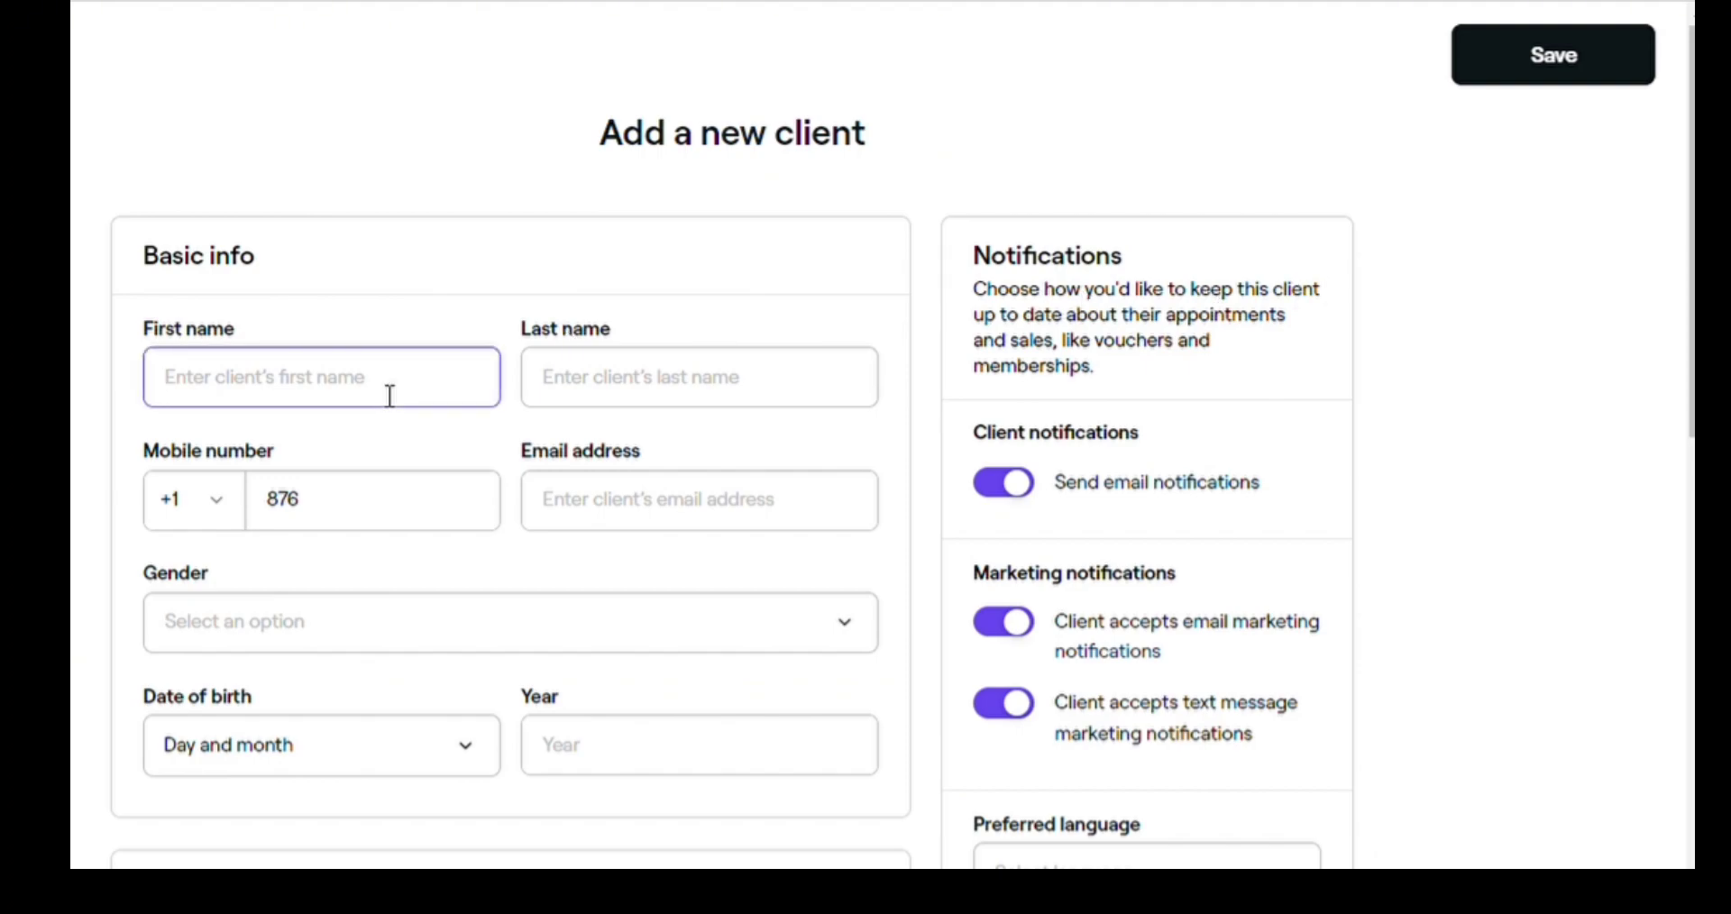
- Enter the client's first and last name
{"action": "type", "text": "JO"}
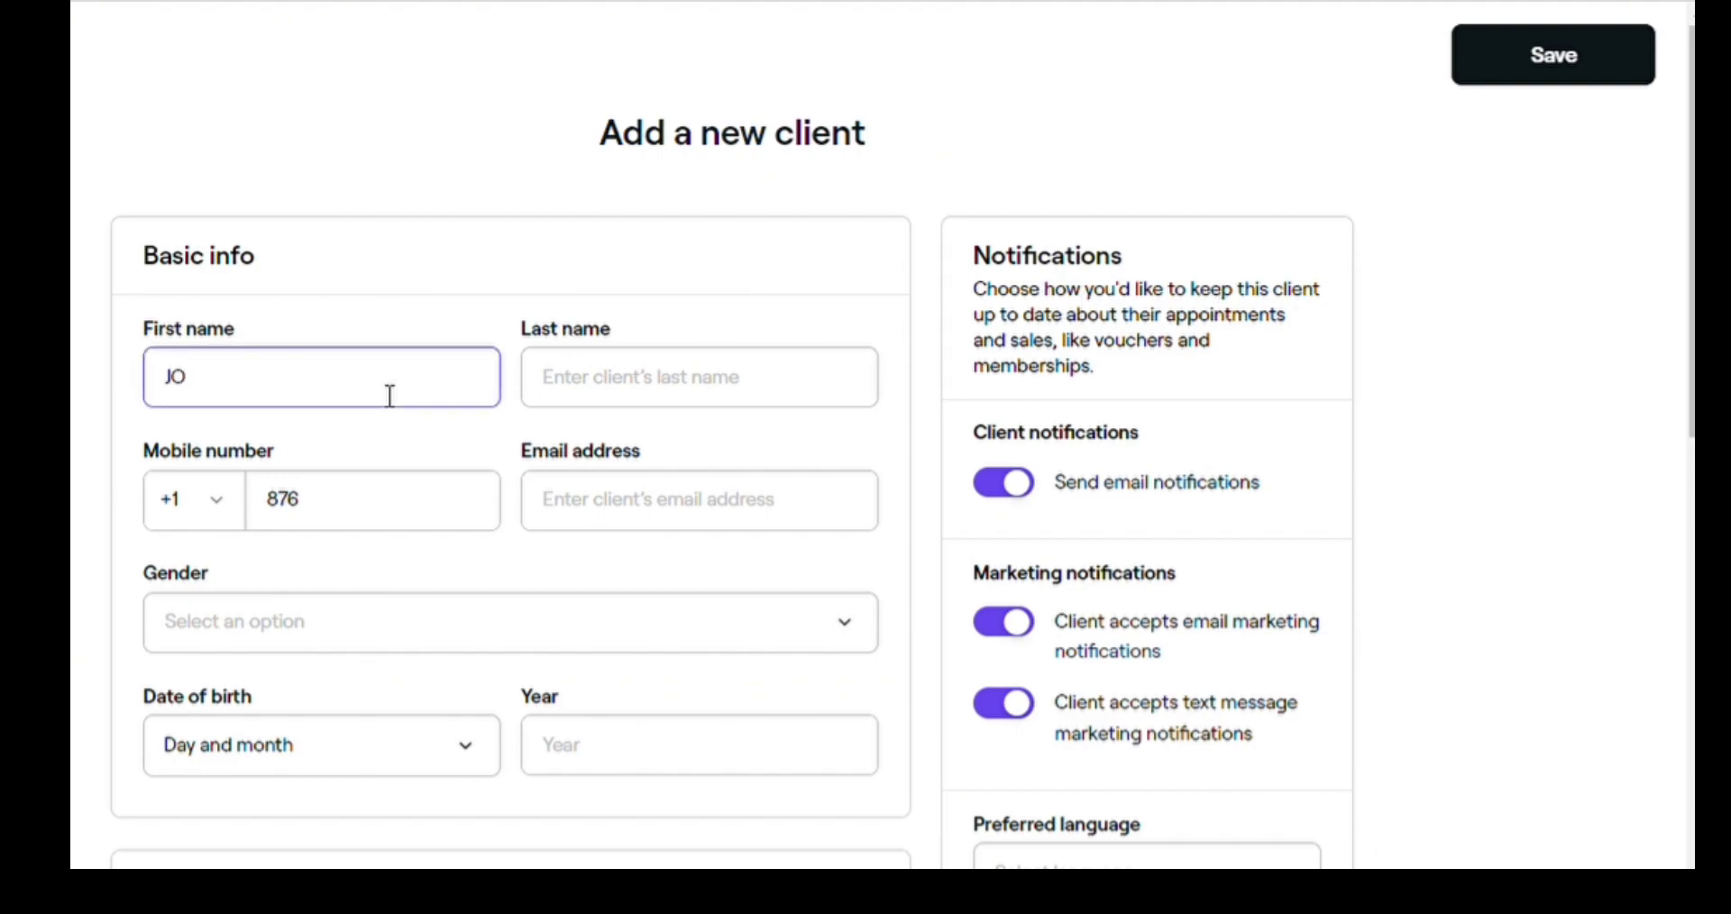
{"action": "key", "text": "BackSpace"}
{"action": "type", "text": "ohn"}
{"action": "key", "text": "Tab"}
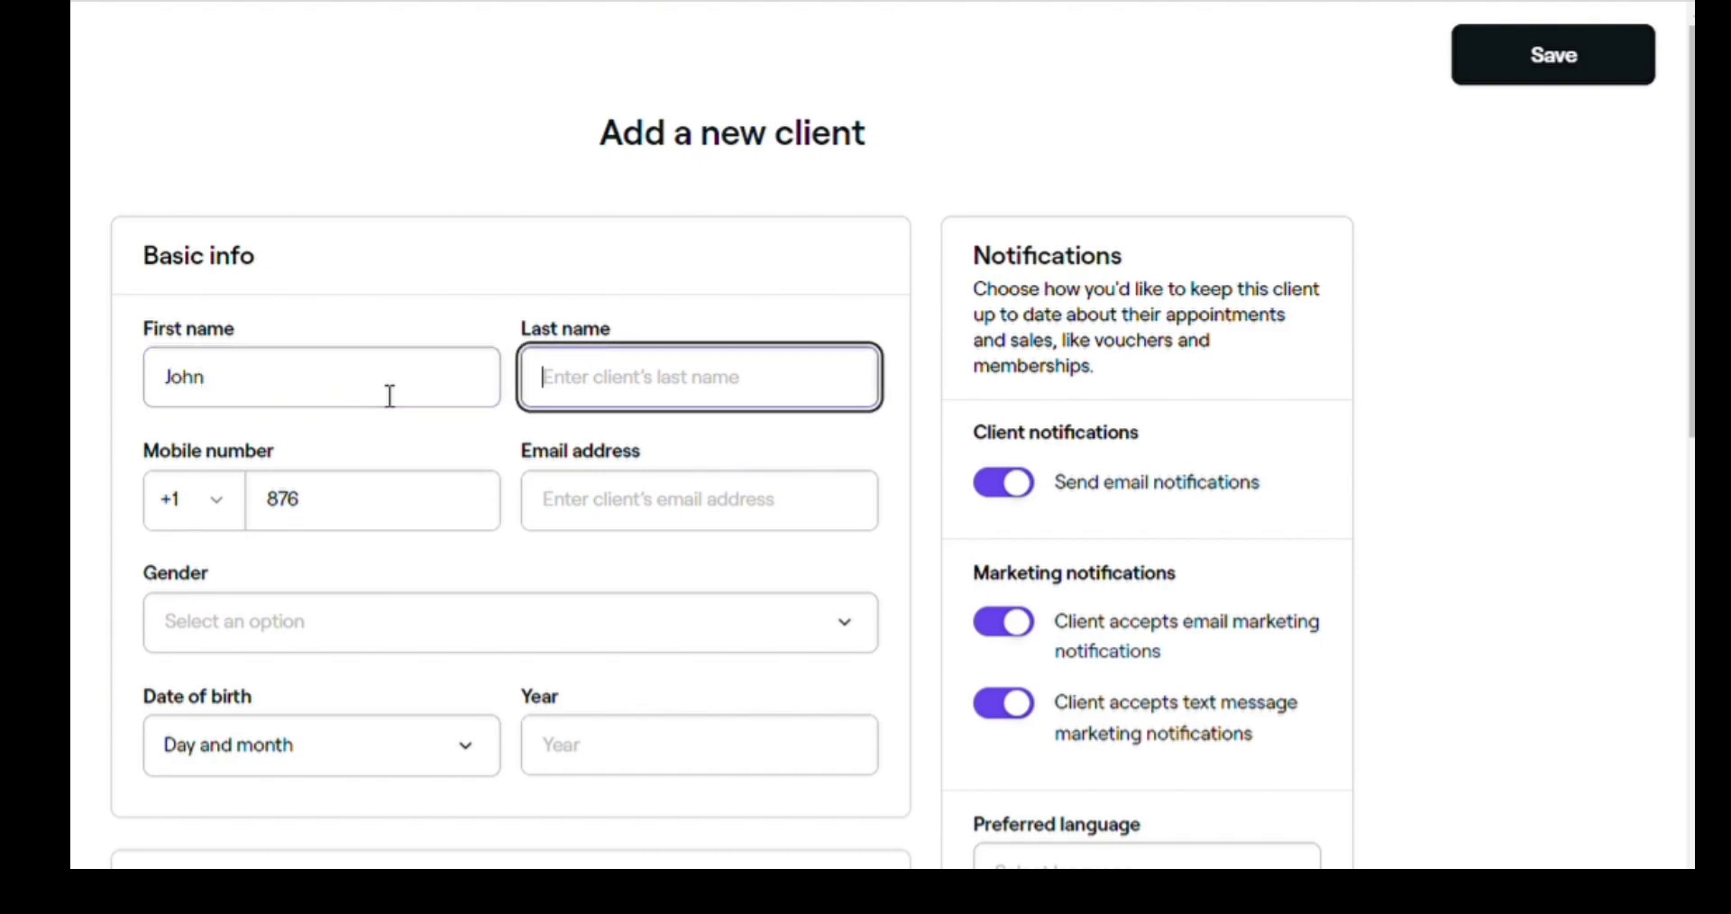
{"action": "type", "text": "Doe"}
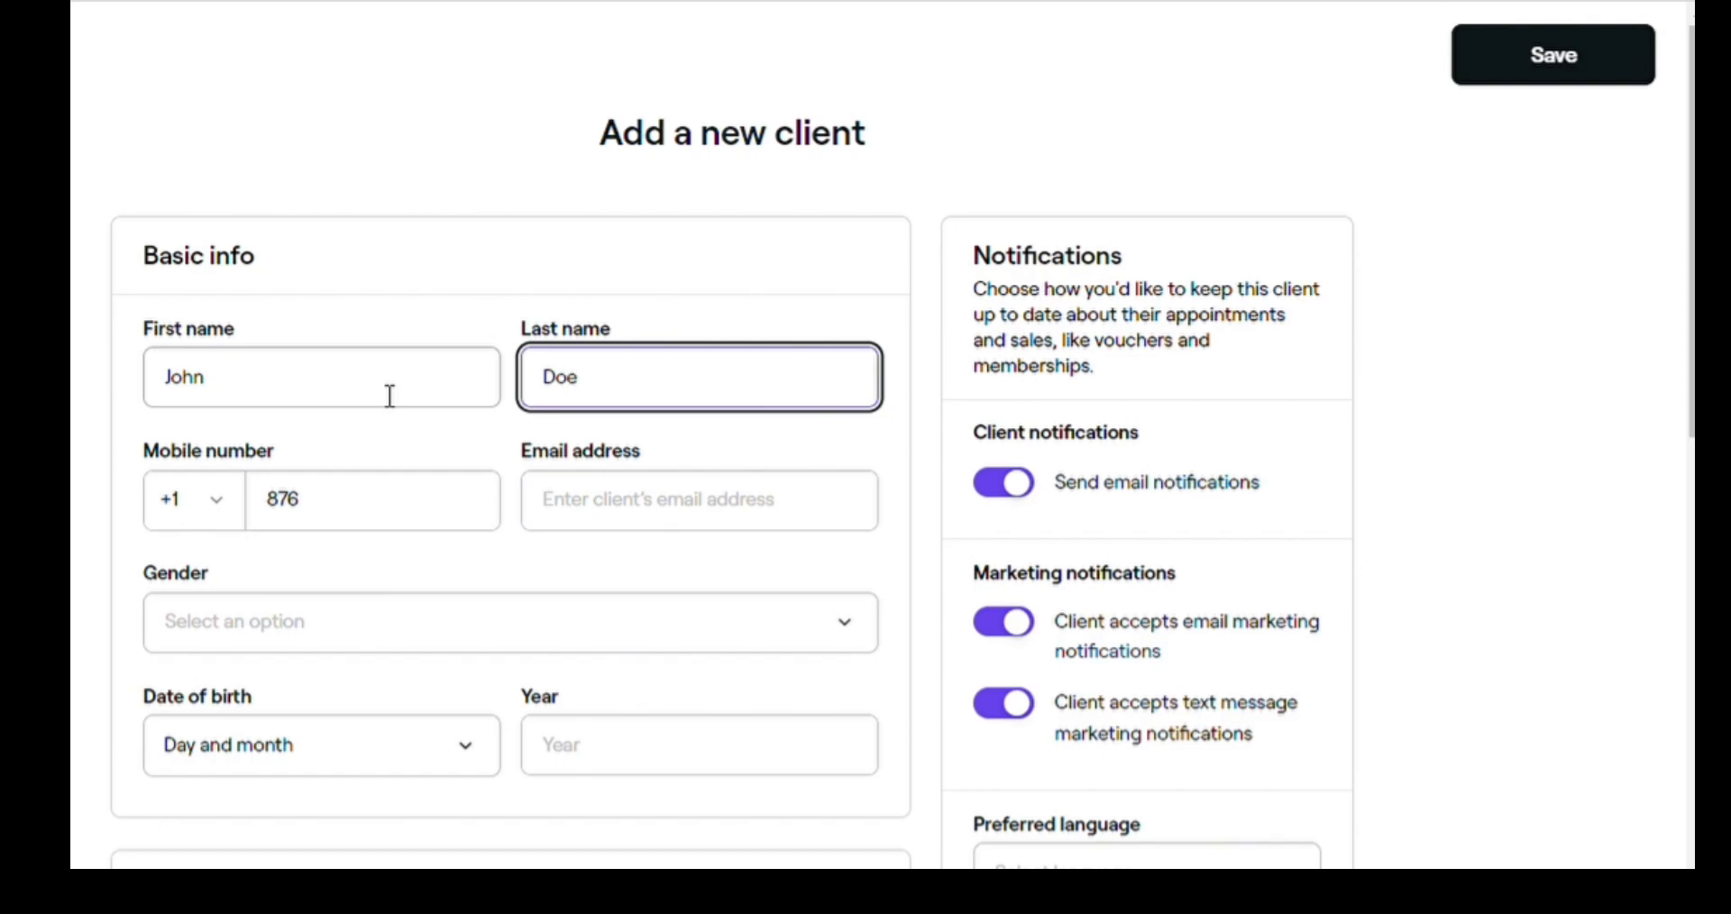
- Replace the prefilled 876 with the client's mobile number and enter their e-mail address
{"action": "left_click", "coordinate": [375, 509]}
{"action": "key", "text": "BackSpace"}
{"action": "key", "text": "BackSpace"}
{"action": "key", "text": "BackSpace"}
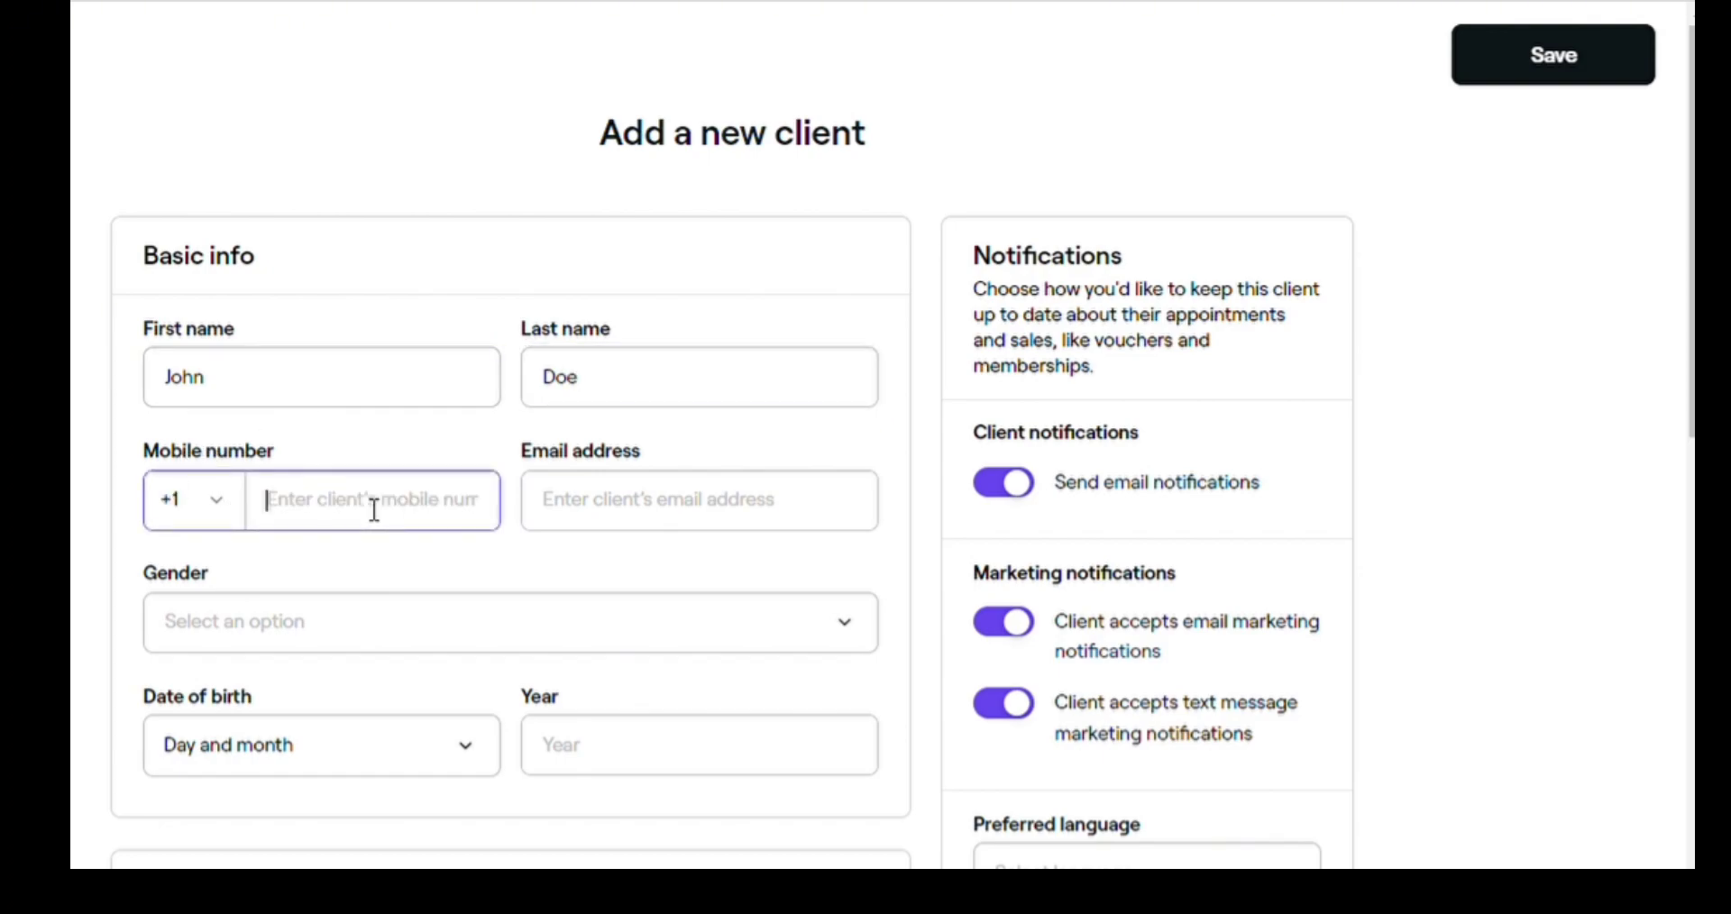
{"action": "type", "text": "555 55"}
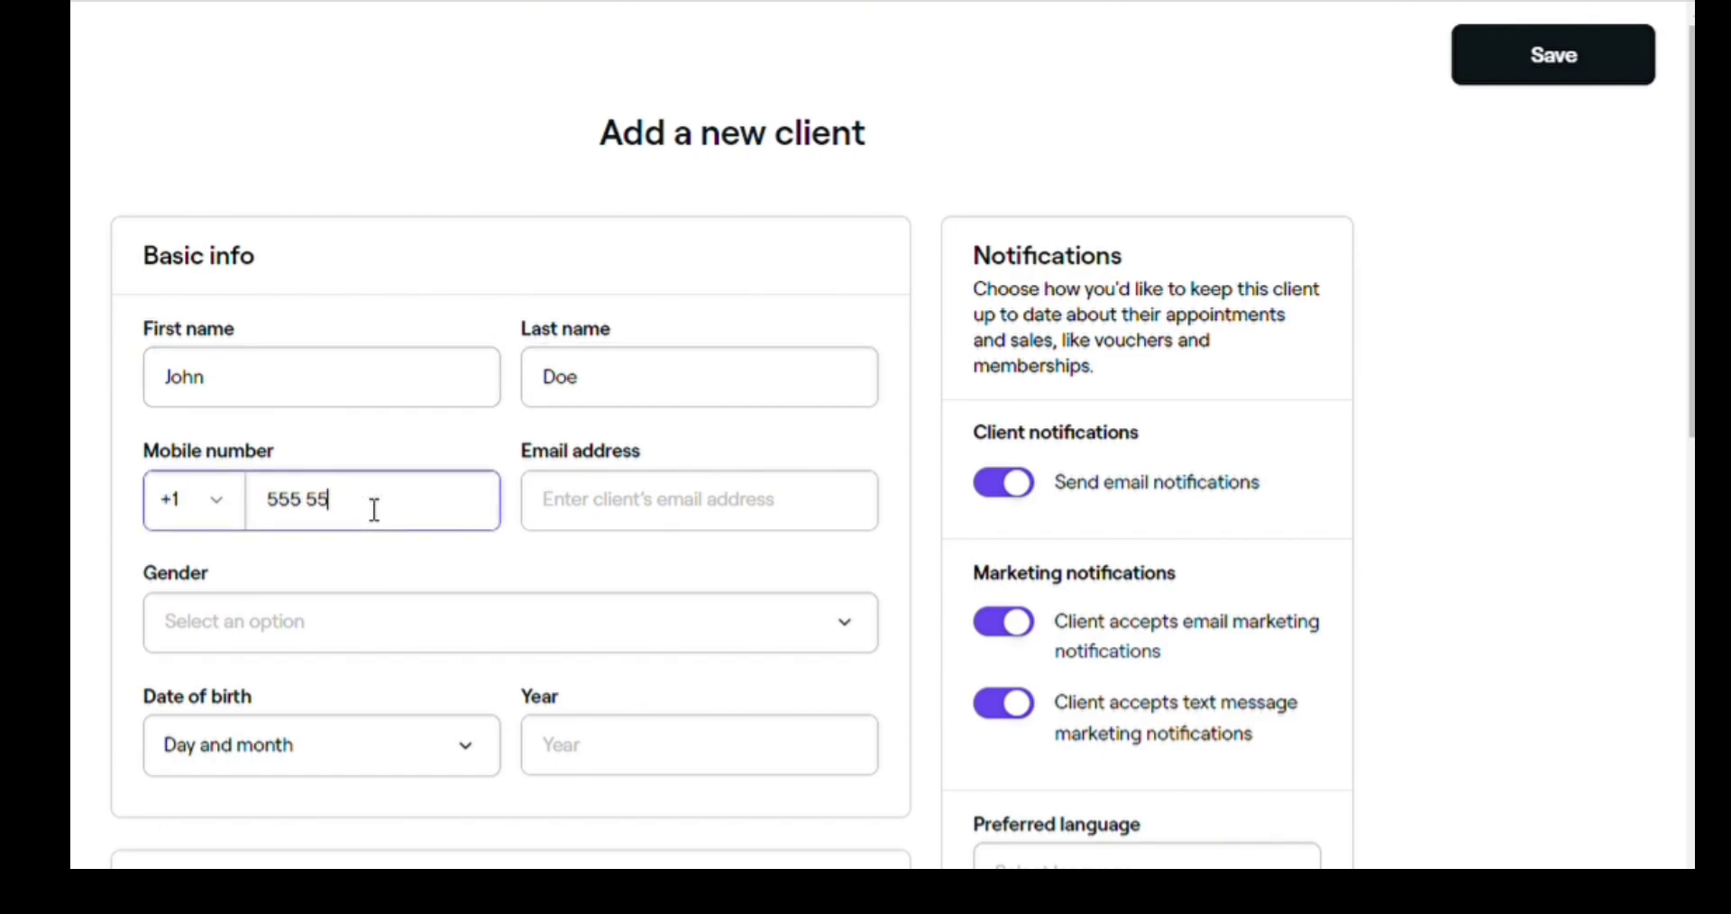
{"action": "type", "text": "5 555"}
{"action": "left_click", "coordinate": [590, 502]}
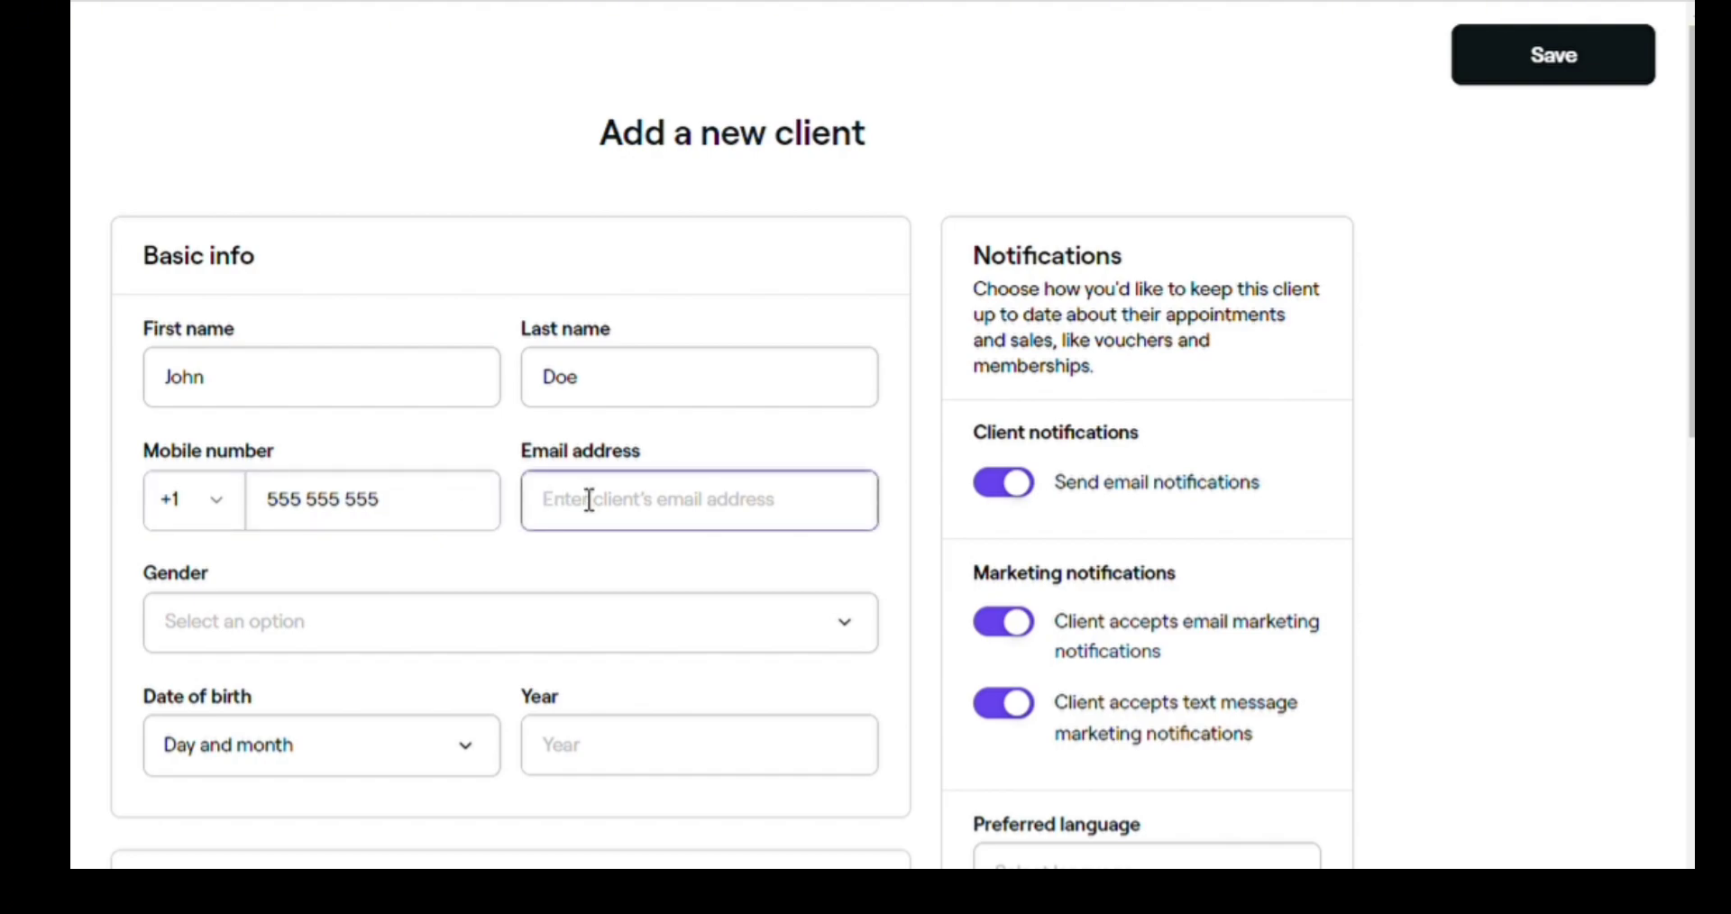
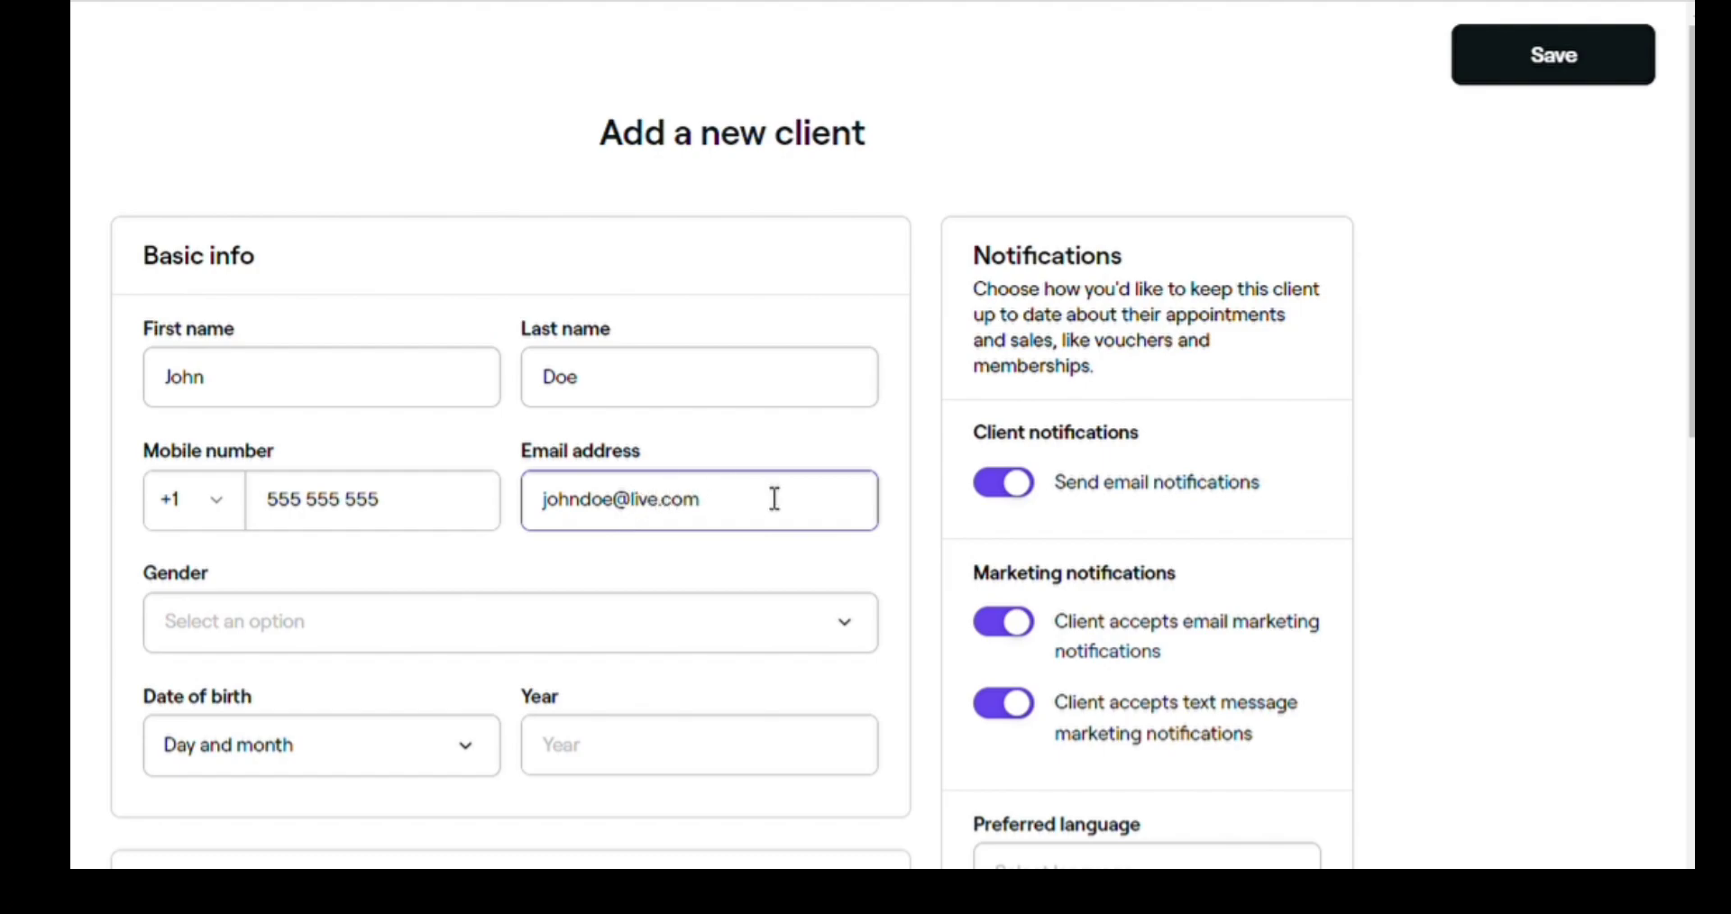
{"action": "left_click", "coordinate": [631, 520]}
{"action": "type", "text": "555"}
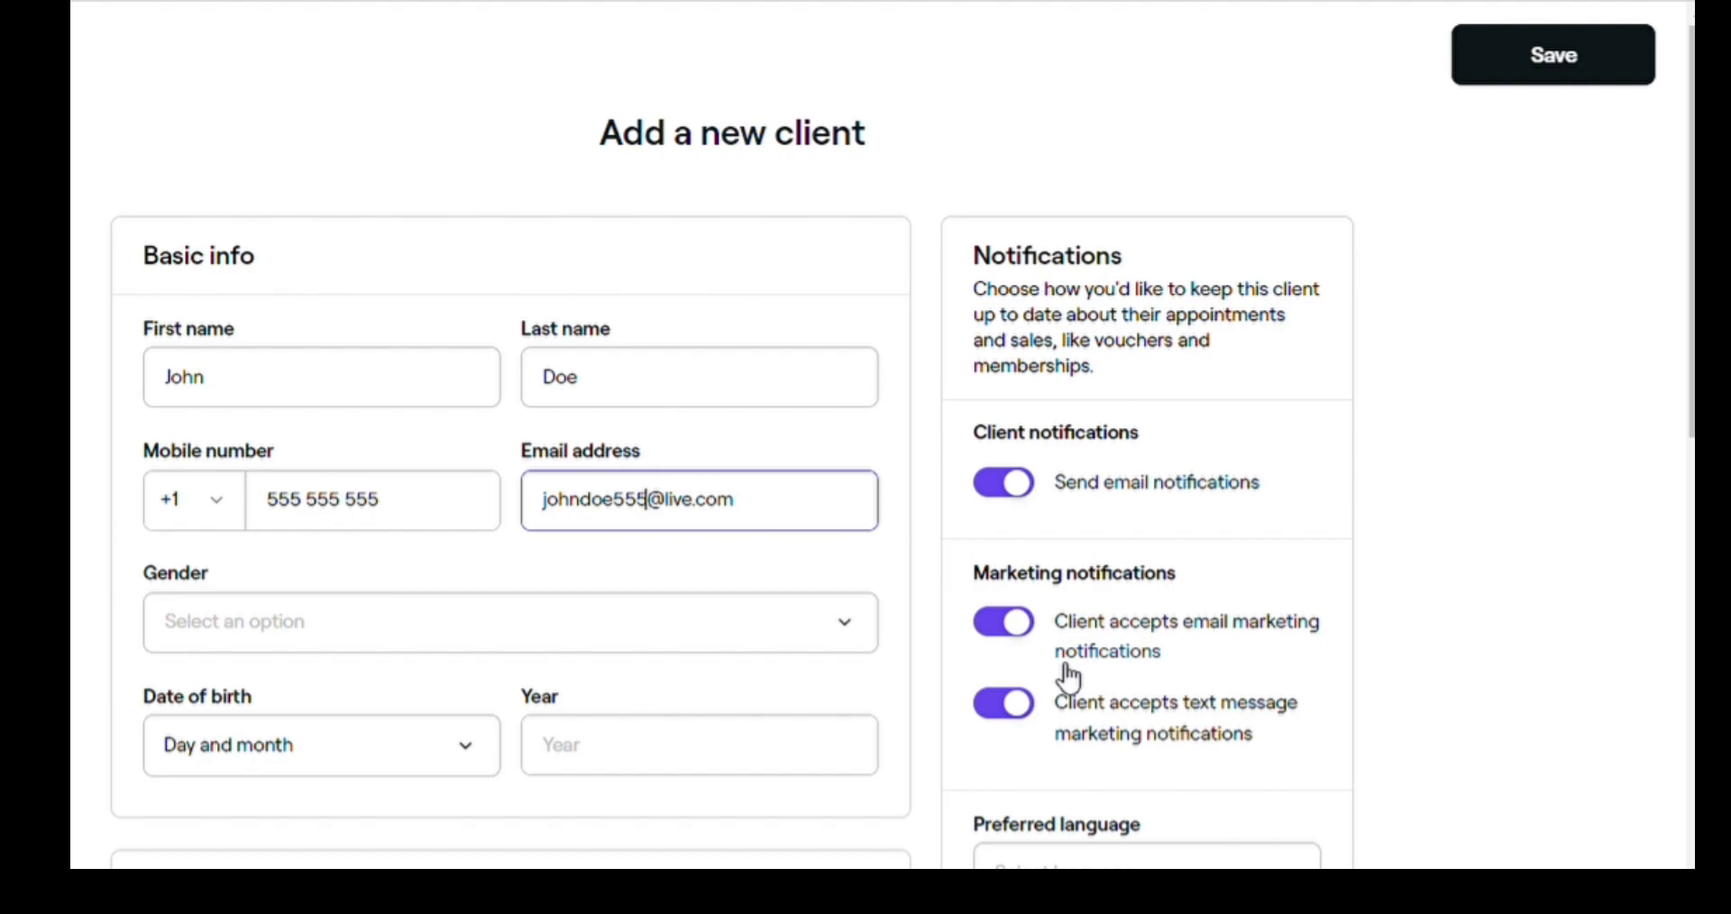
- Set the client's gender to Male and birthday to December 1
{"action": "left_click", "coordinate": [390, 636]}
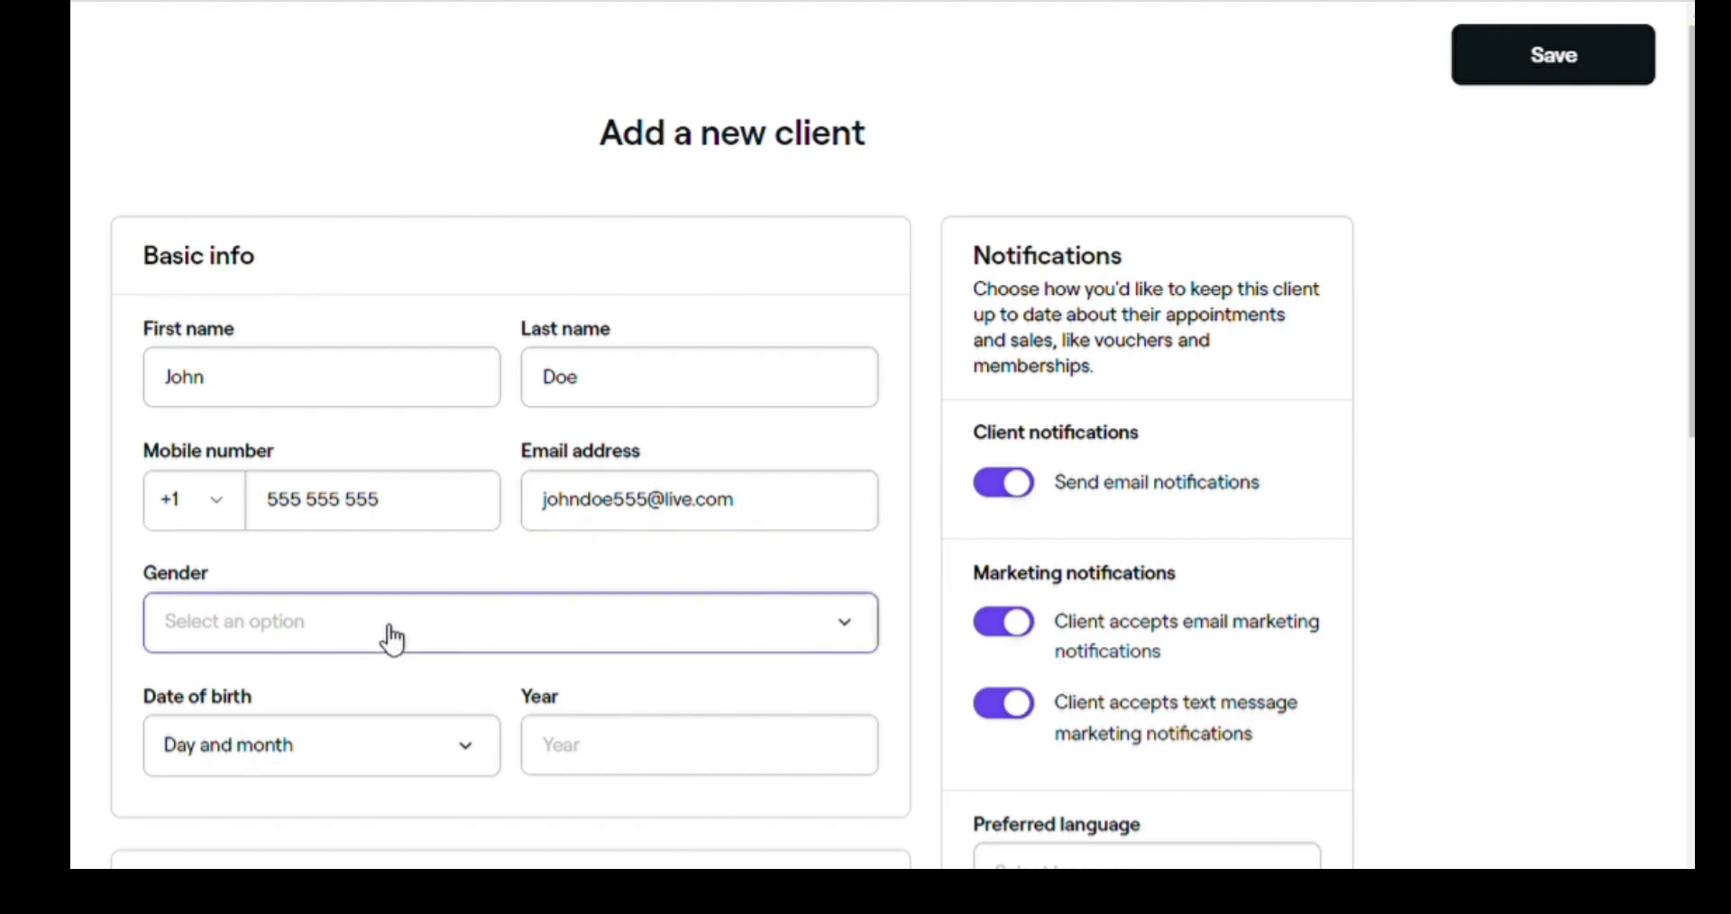
{"action": "left_click", "coordinate": [289, 712]}
{"action": "left_click", "coordinate": [349, 754]}
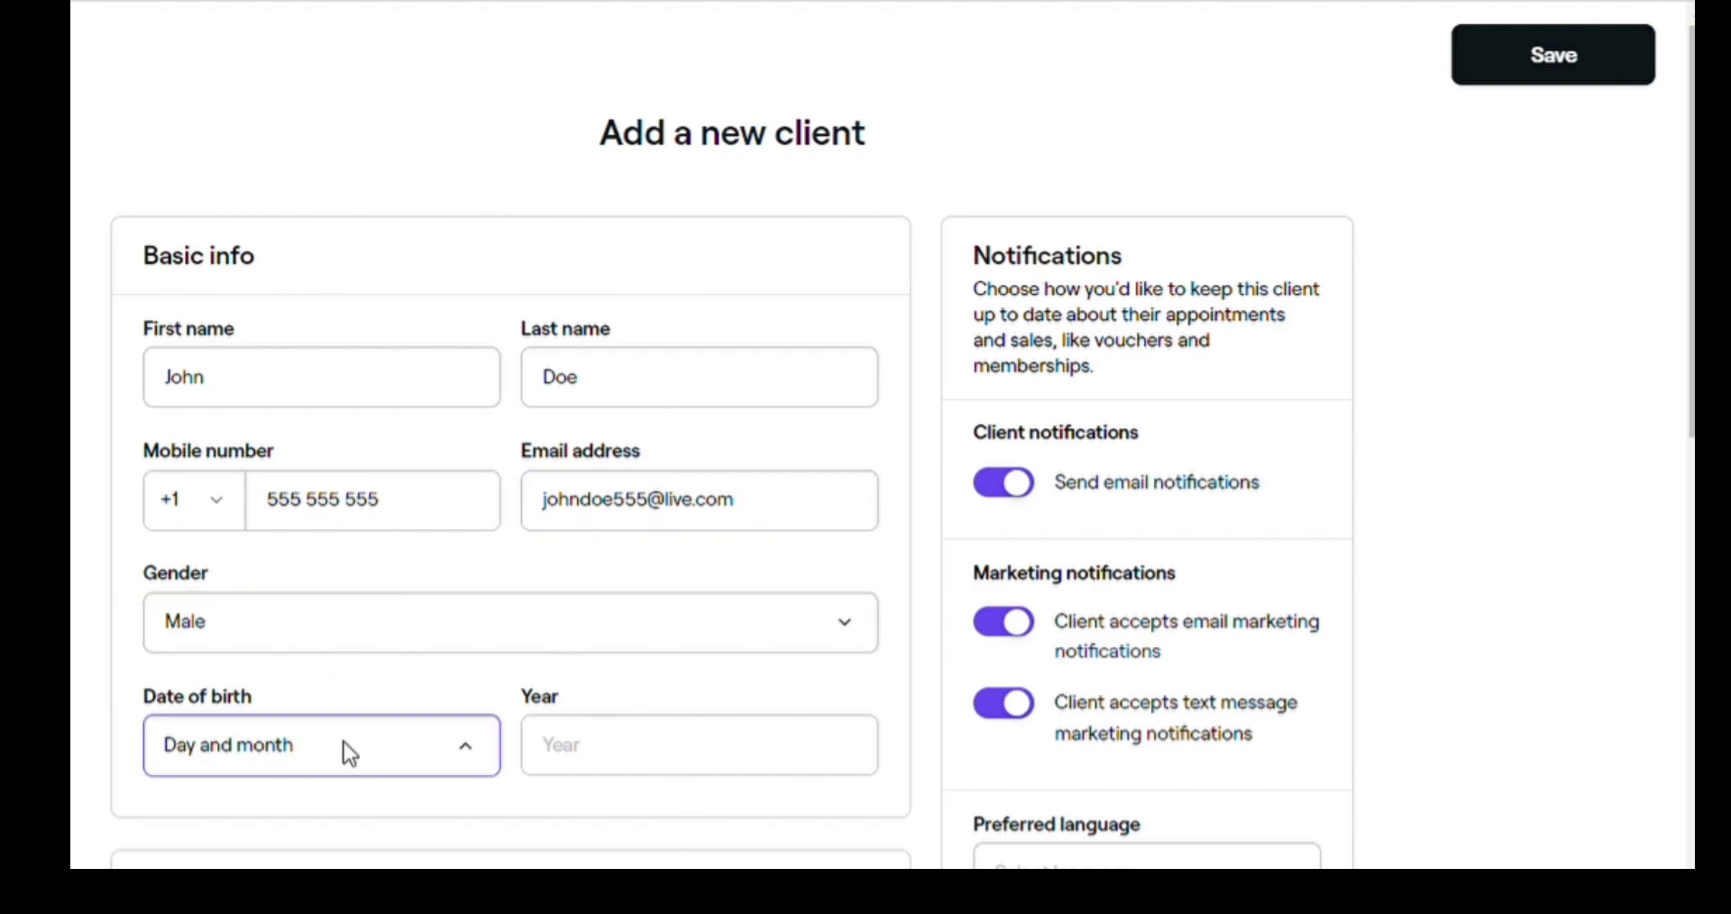
{"action": "left_click", "coordinate": [463, 613]}
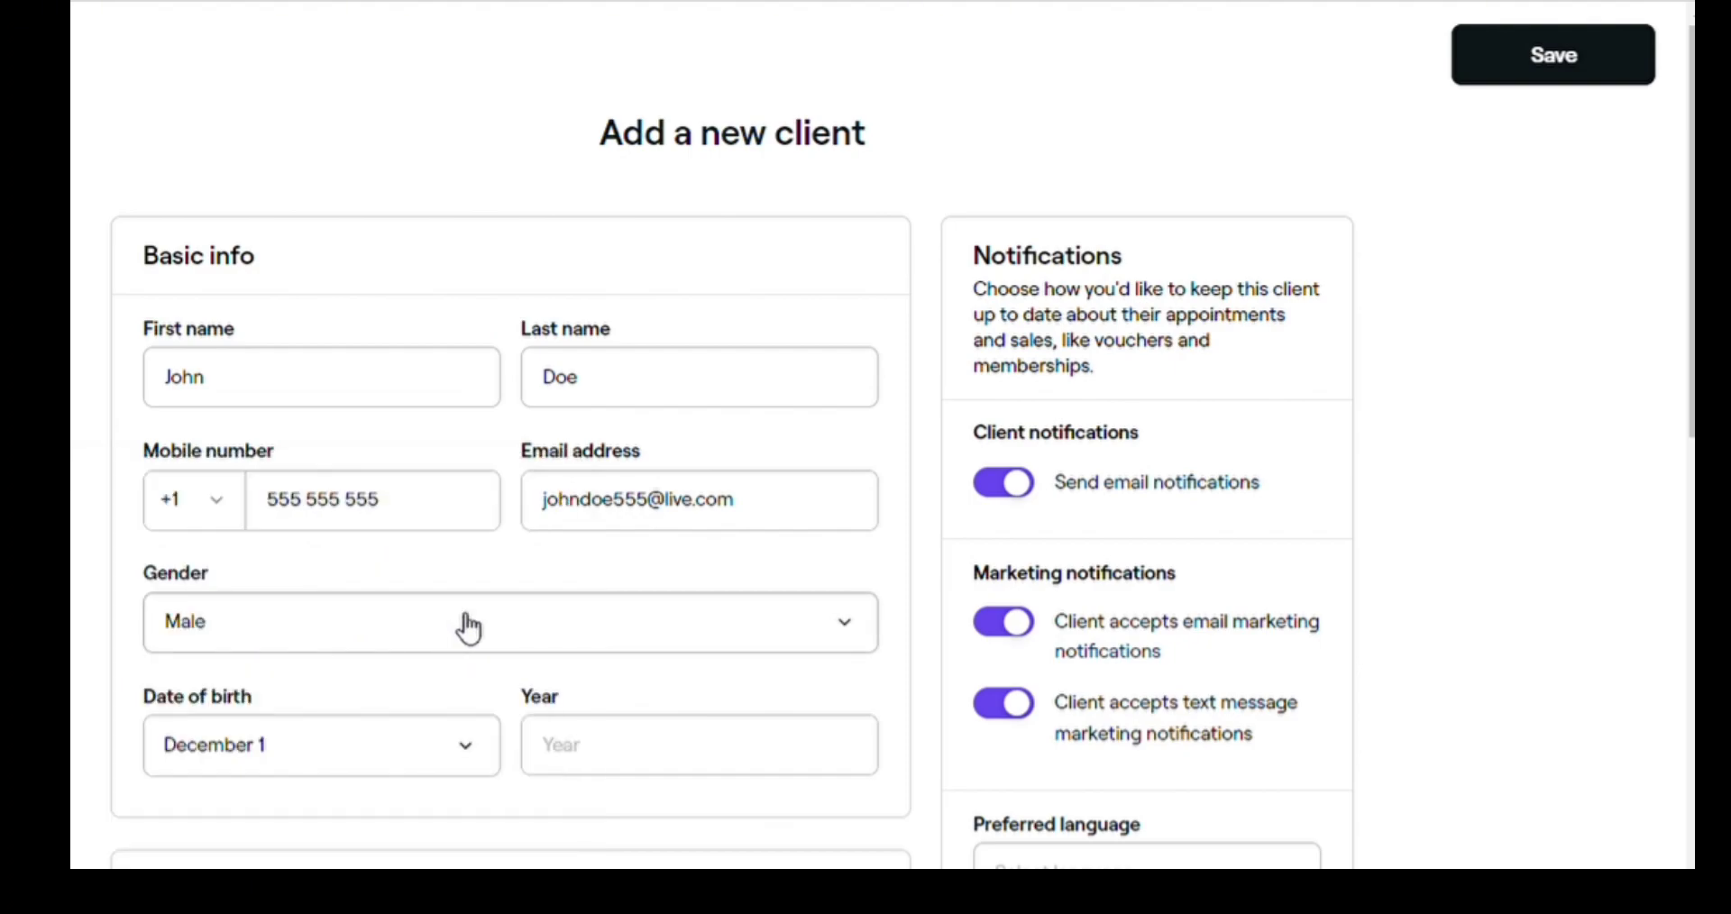
{"action": "scroll", "coordinate": [469, 629], "scroll_direction": "down", "scroll_amount": 2}
{"action": "scroll", "coordinate": [471, 637], "scroll_direction": "down", "scroll_amount": 2}
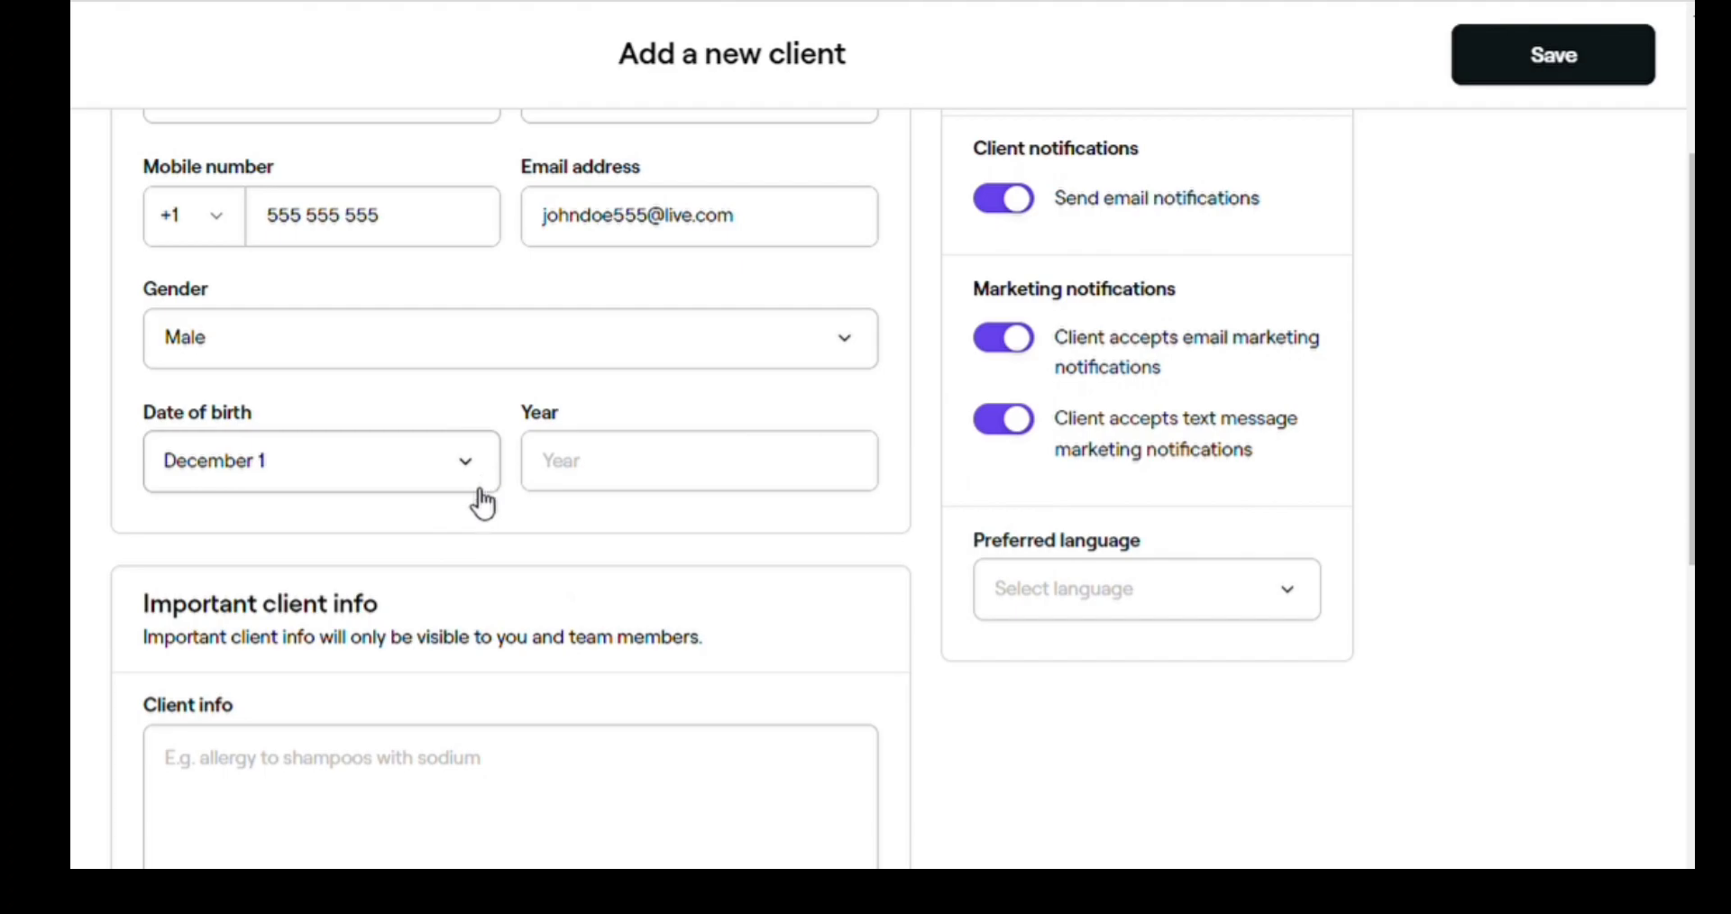
- Add the note 'Has Callus on feet' and set the client source to Referral
{"action": "scroll", "coordinate": [405, 656], "scroll_direction": "down", "scroll_amount": 2}
{"action": "left_click", "coordinate": [334, 621]}
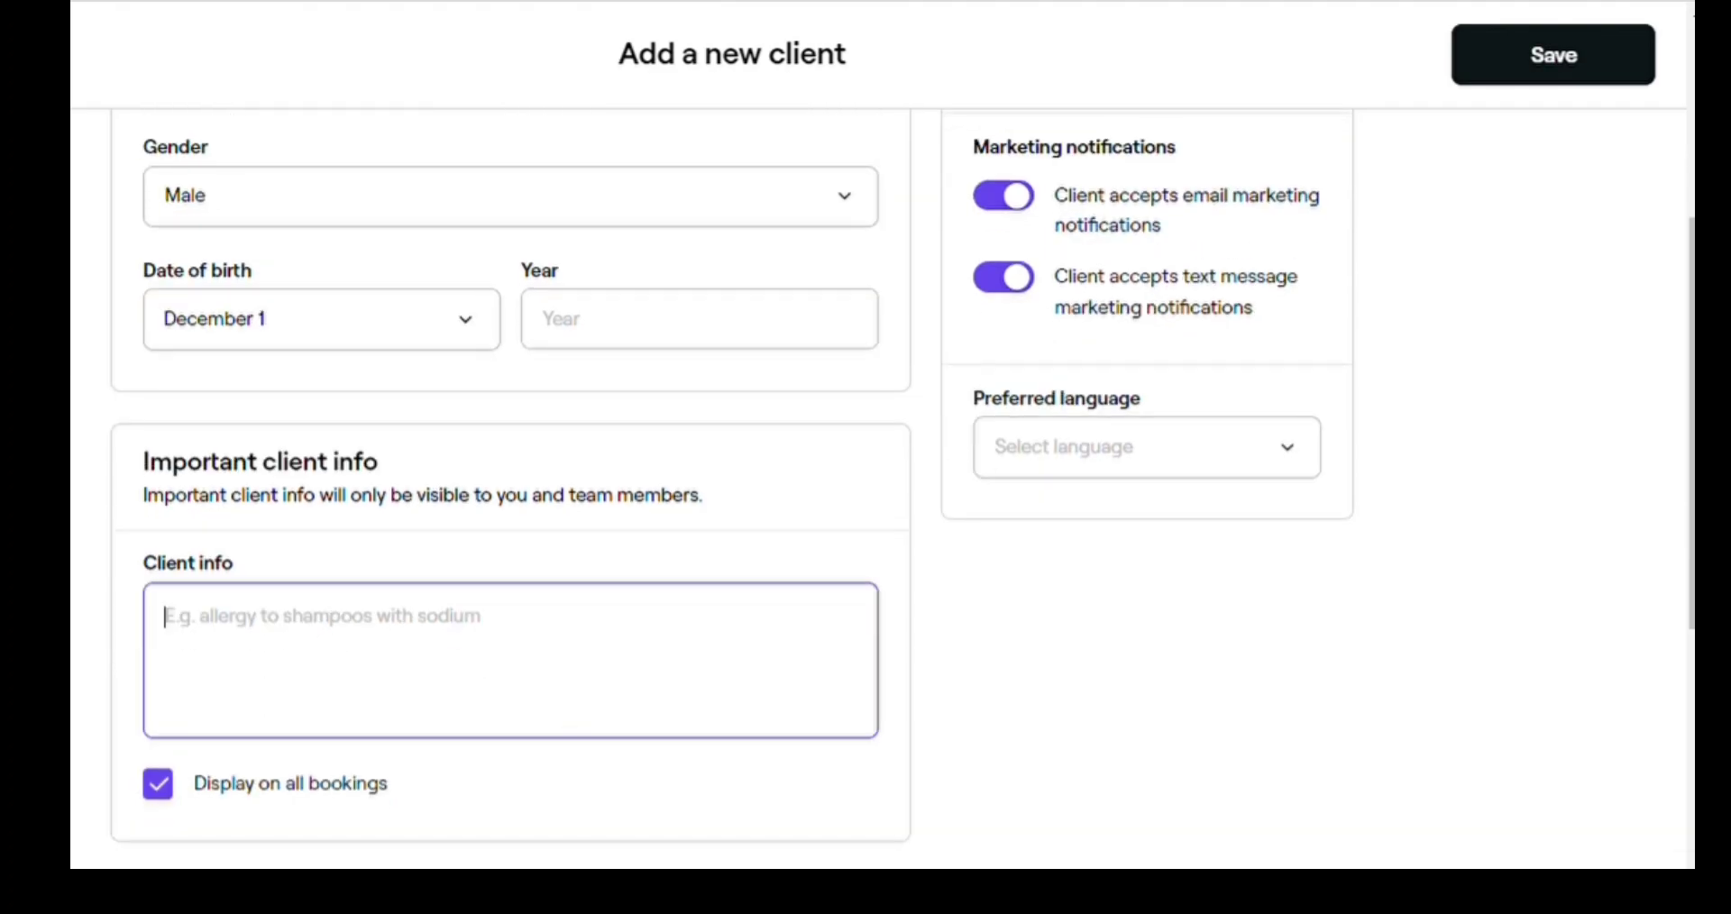
{"action": "type", "text": "Has"}
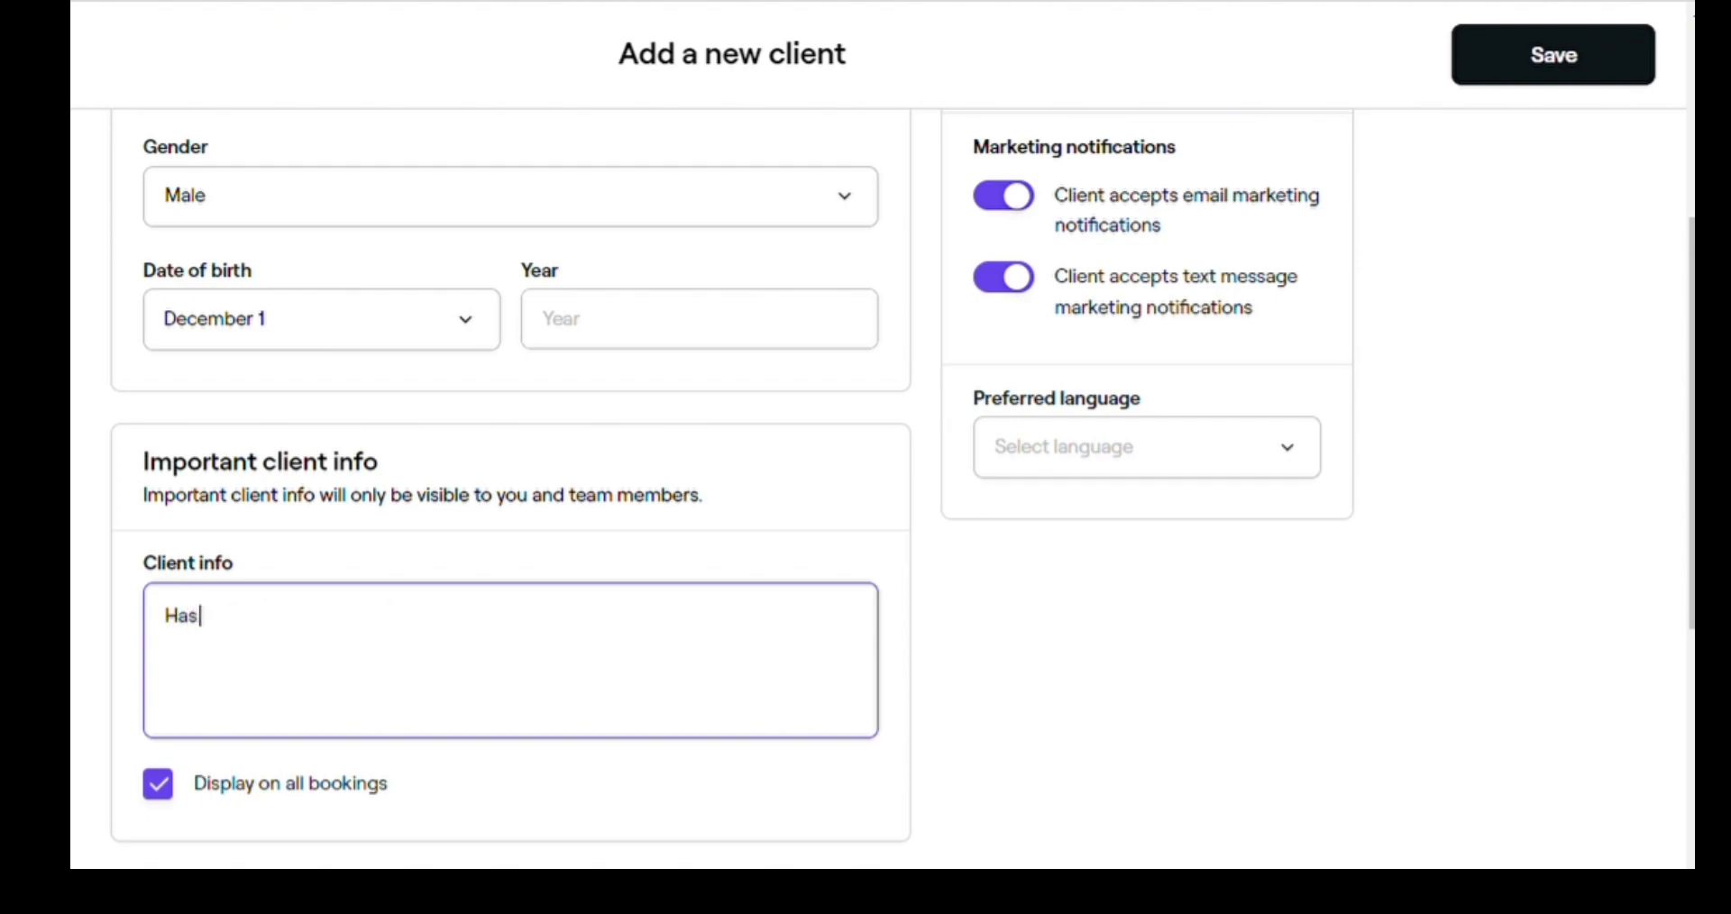
{"action": "type", "text": " Callus on feet for removal"}
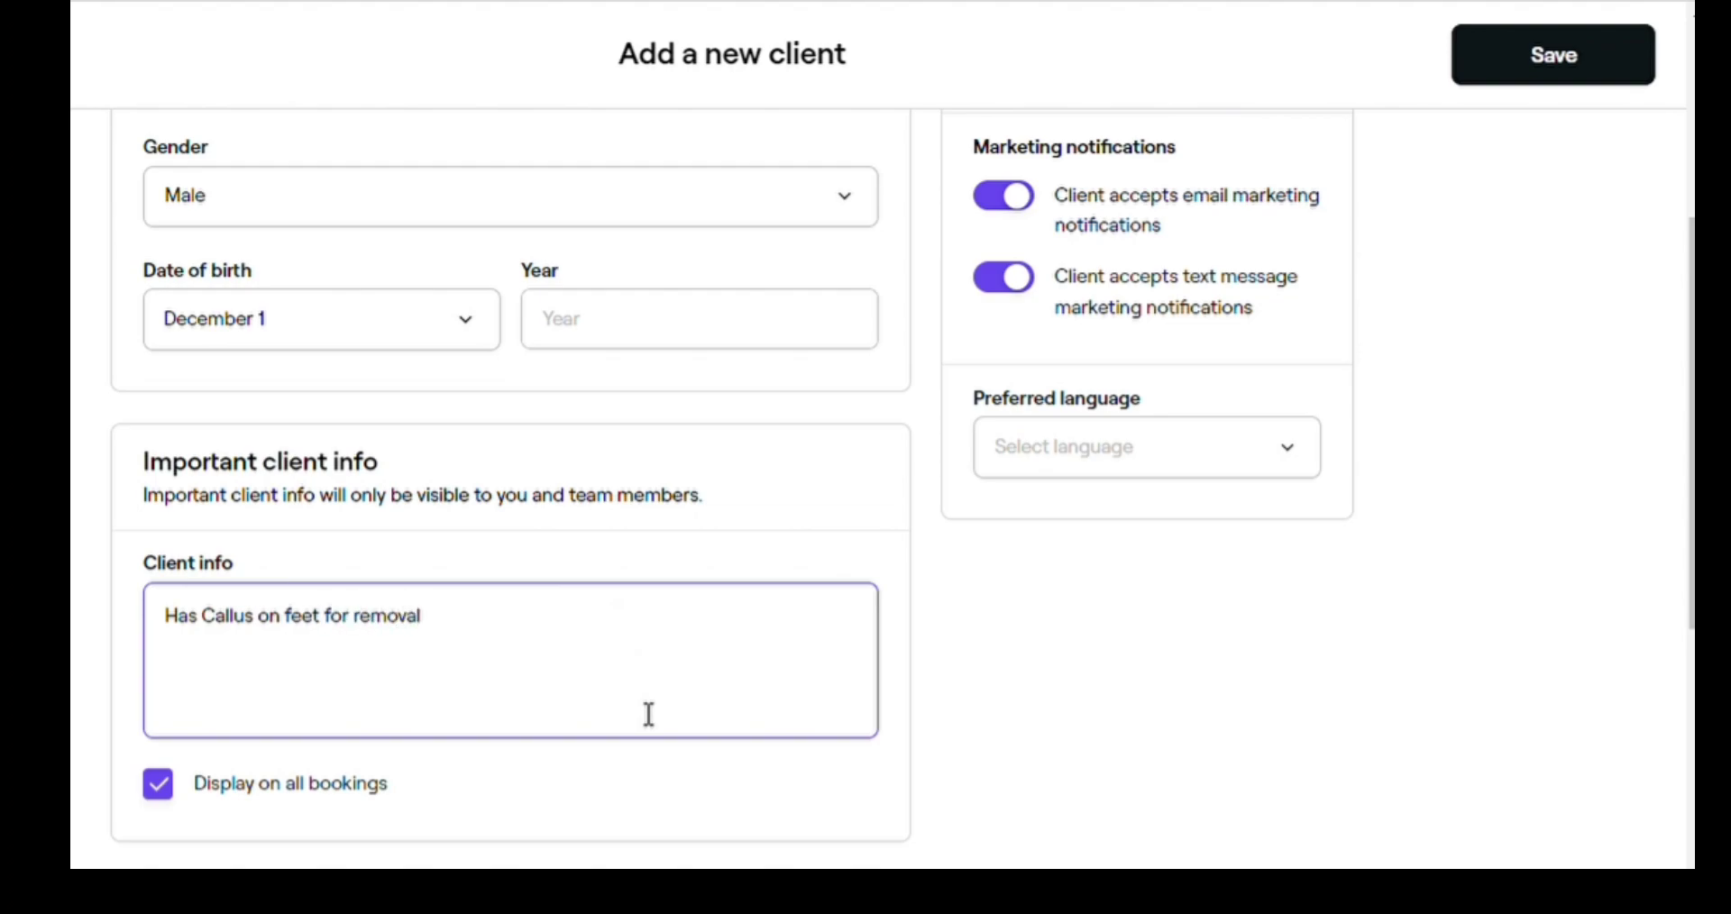
{"action": "scroll", "coordinate": [463, 711], "scroll_direction": "down", "scroll_amount": 5}
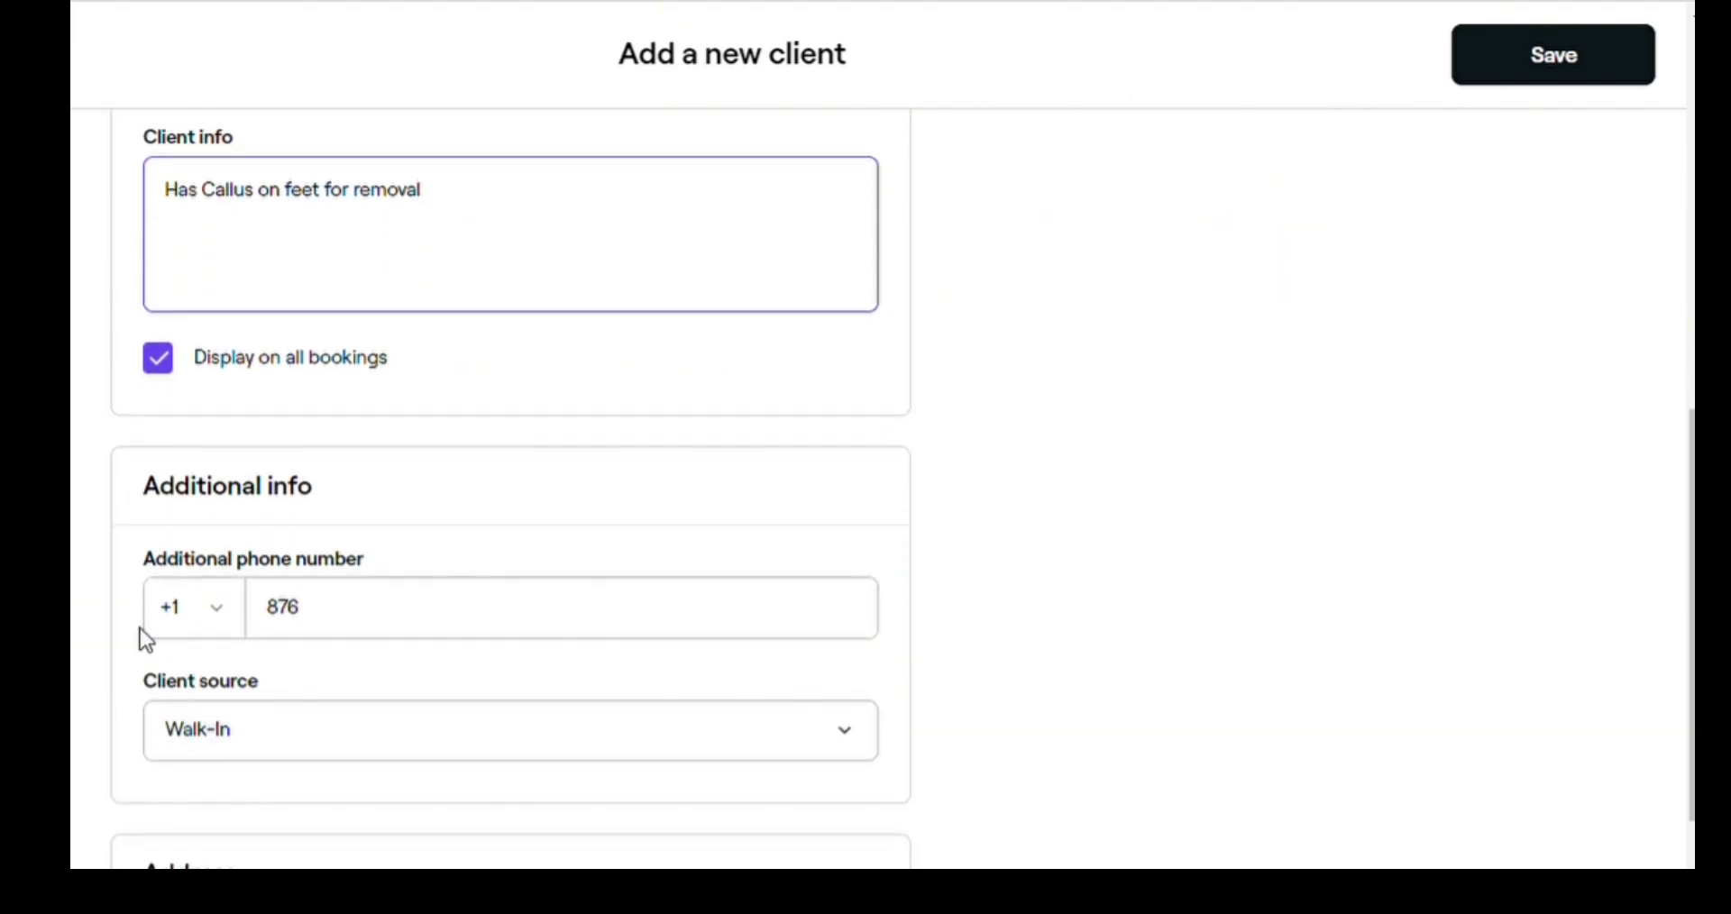
{"action": "left_click", "coordinate": [240, 750]}
{"action": "left_click", "coordinate": [243, 829]}
- Set the client's preferred language to English
{"action": "scroll", "coordinate": [327, 771], "scroll_direction": "down", "scroll_amount": 2}
{"action": "scroll", "coordinate": [807, 631], "scroll_direction": "up", "scroll_amount": 10}
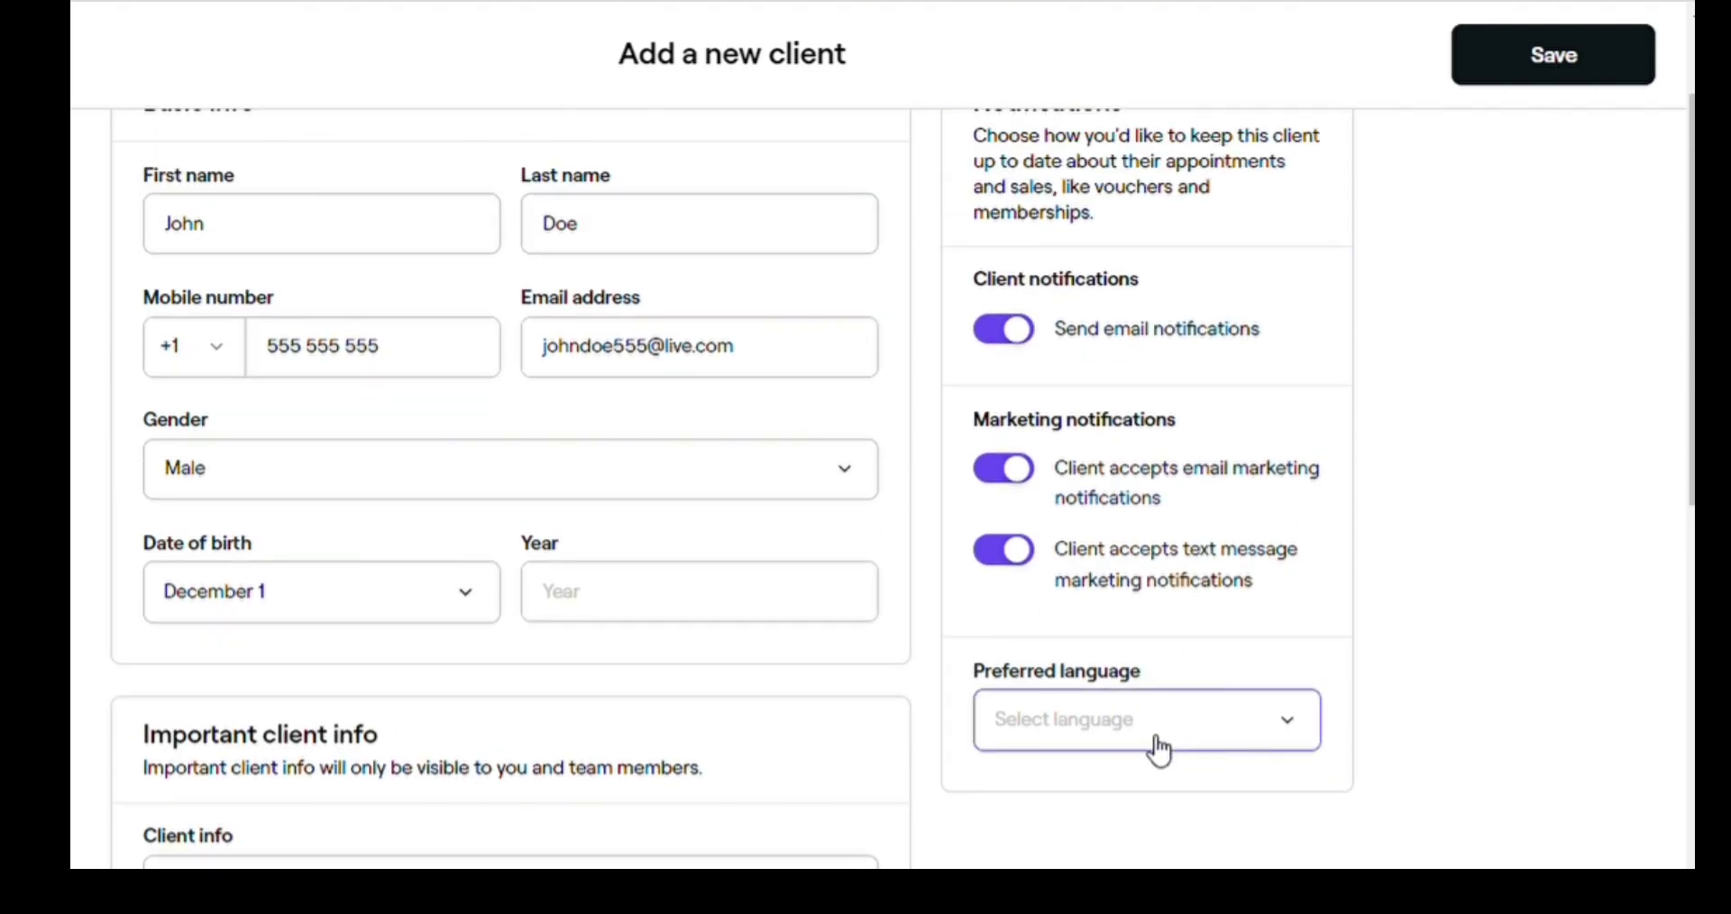
{"action": "left_click", "coordinate": [1133, 358]}
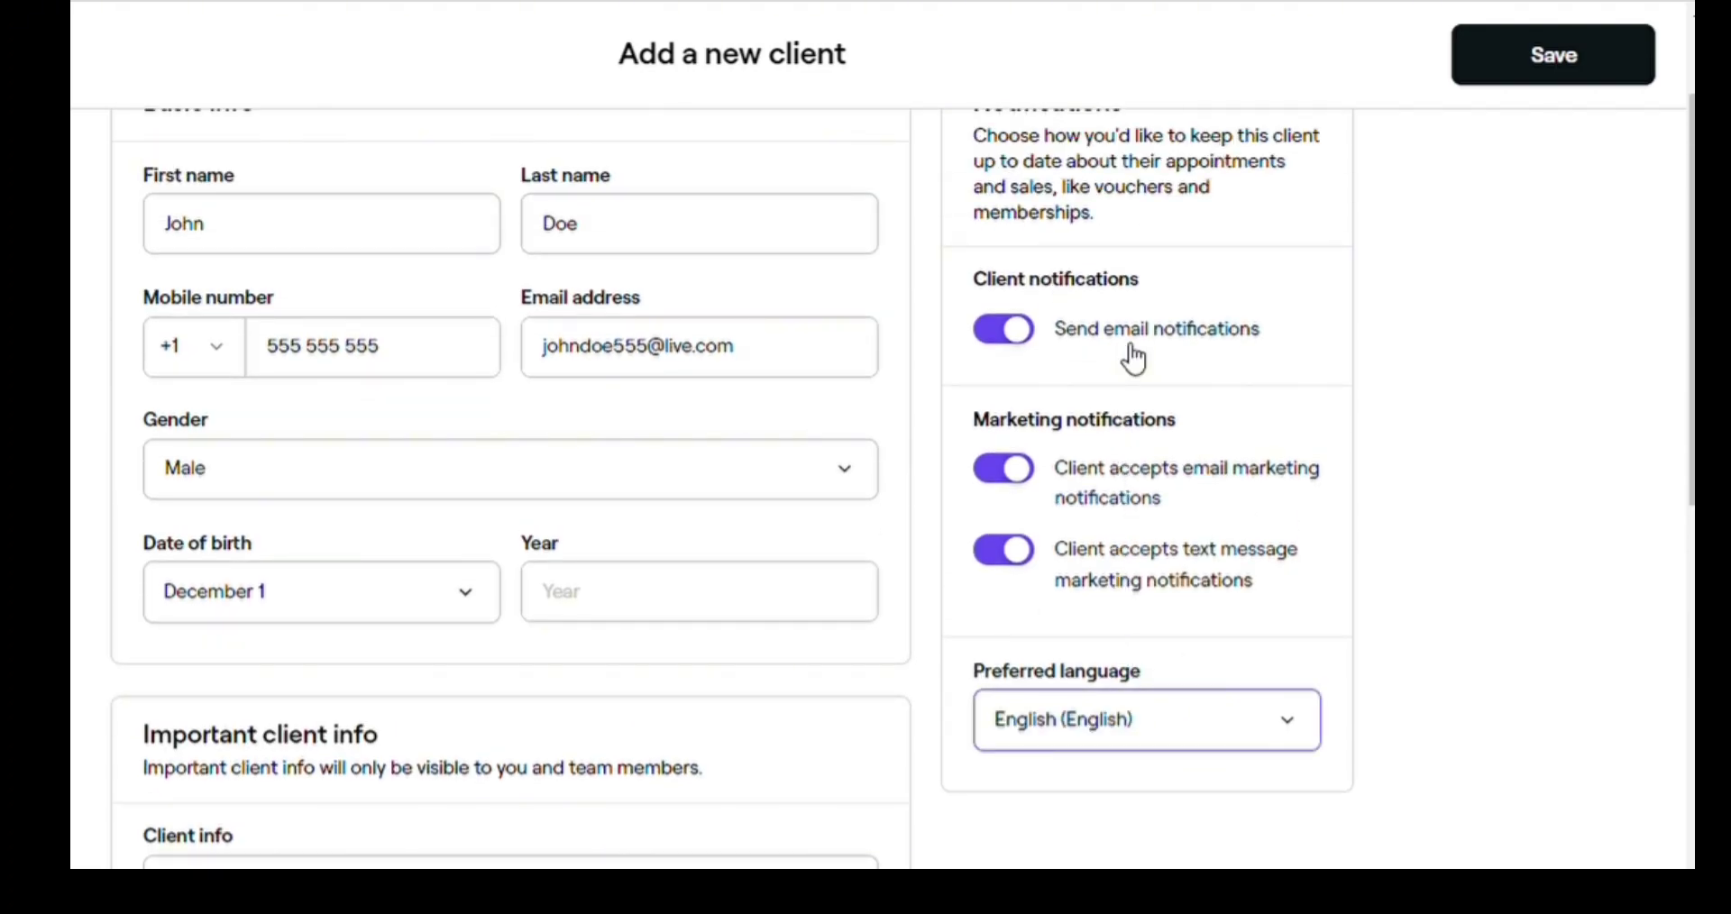
{"action": "scroll", "coordinate": [1143, 298], "scroll_direction": "up", "scroll_amount": 2}
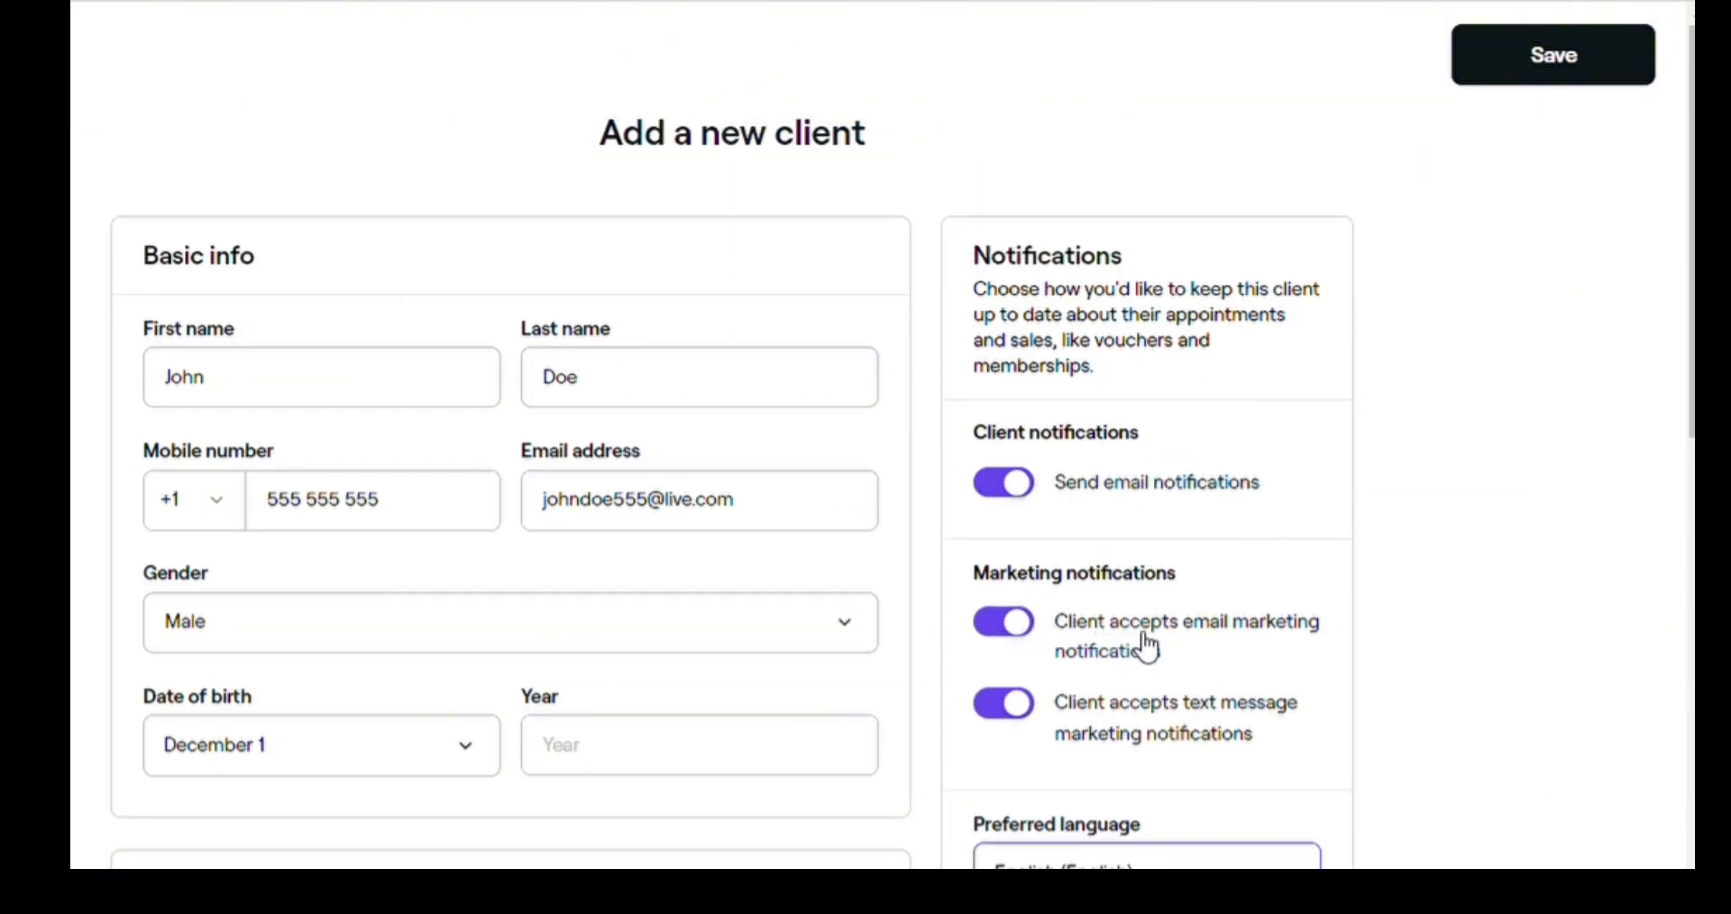
{"action": "scroll", "coordinate": [942, 595], "scroll_direction": "down", "scroll_amount": 8}
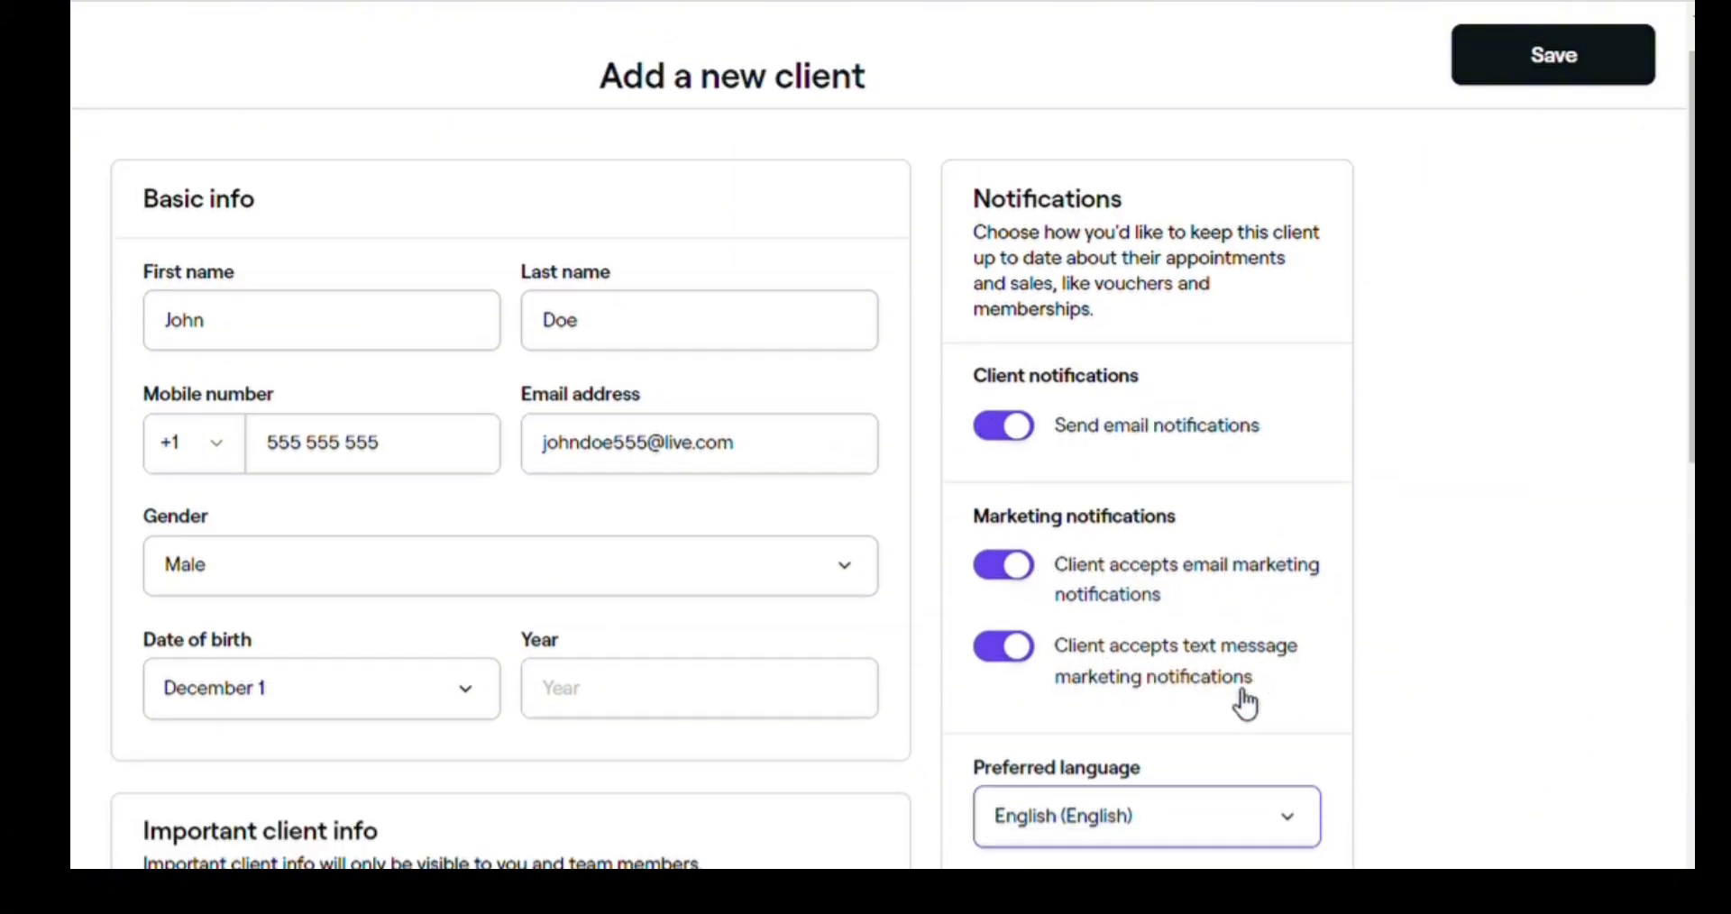
{"action": "scroll", "coordinate": [939, 595], "scroll_direction": "down", "scroll_amount": 2}
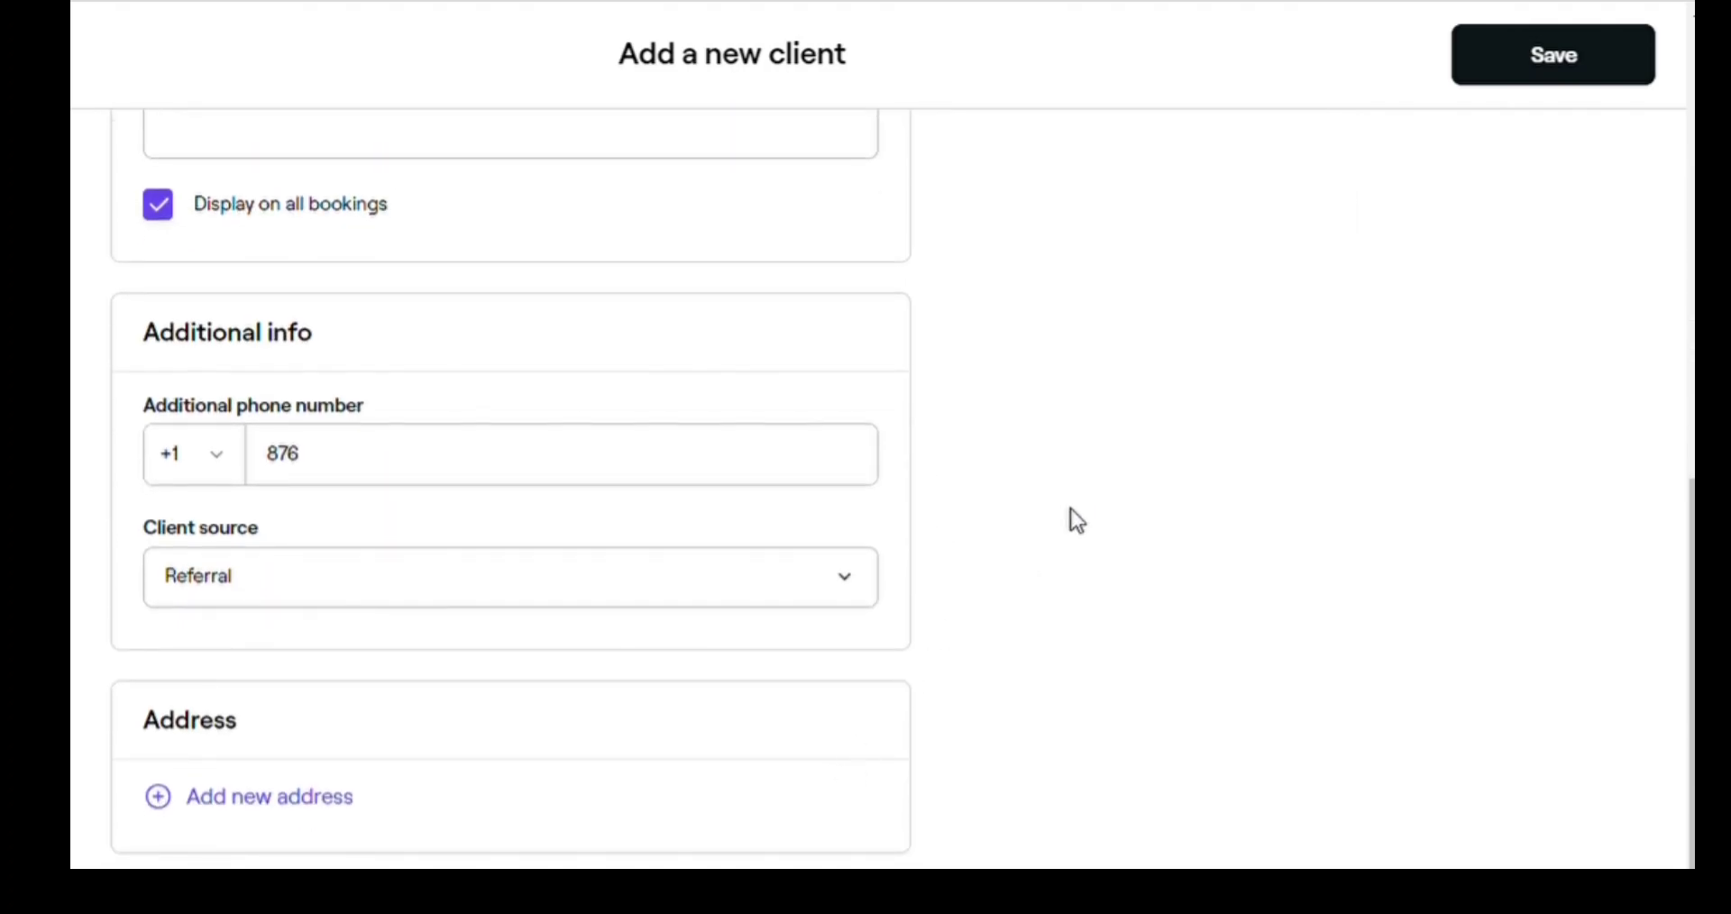
{"action": "scroll", "coordinate": [1017, 567], "scroll_direction": "up", "scroll_amount": 10}
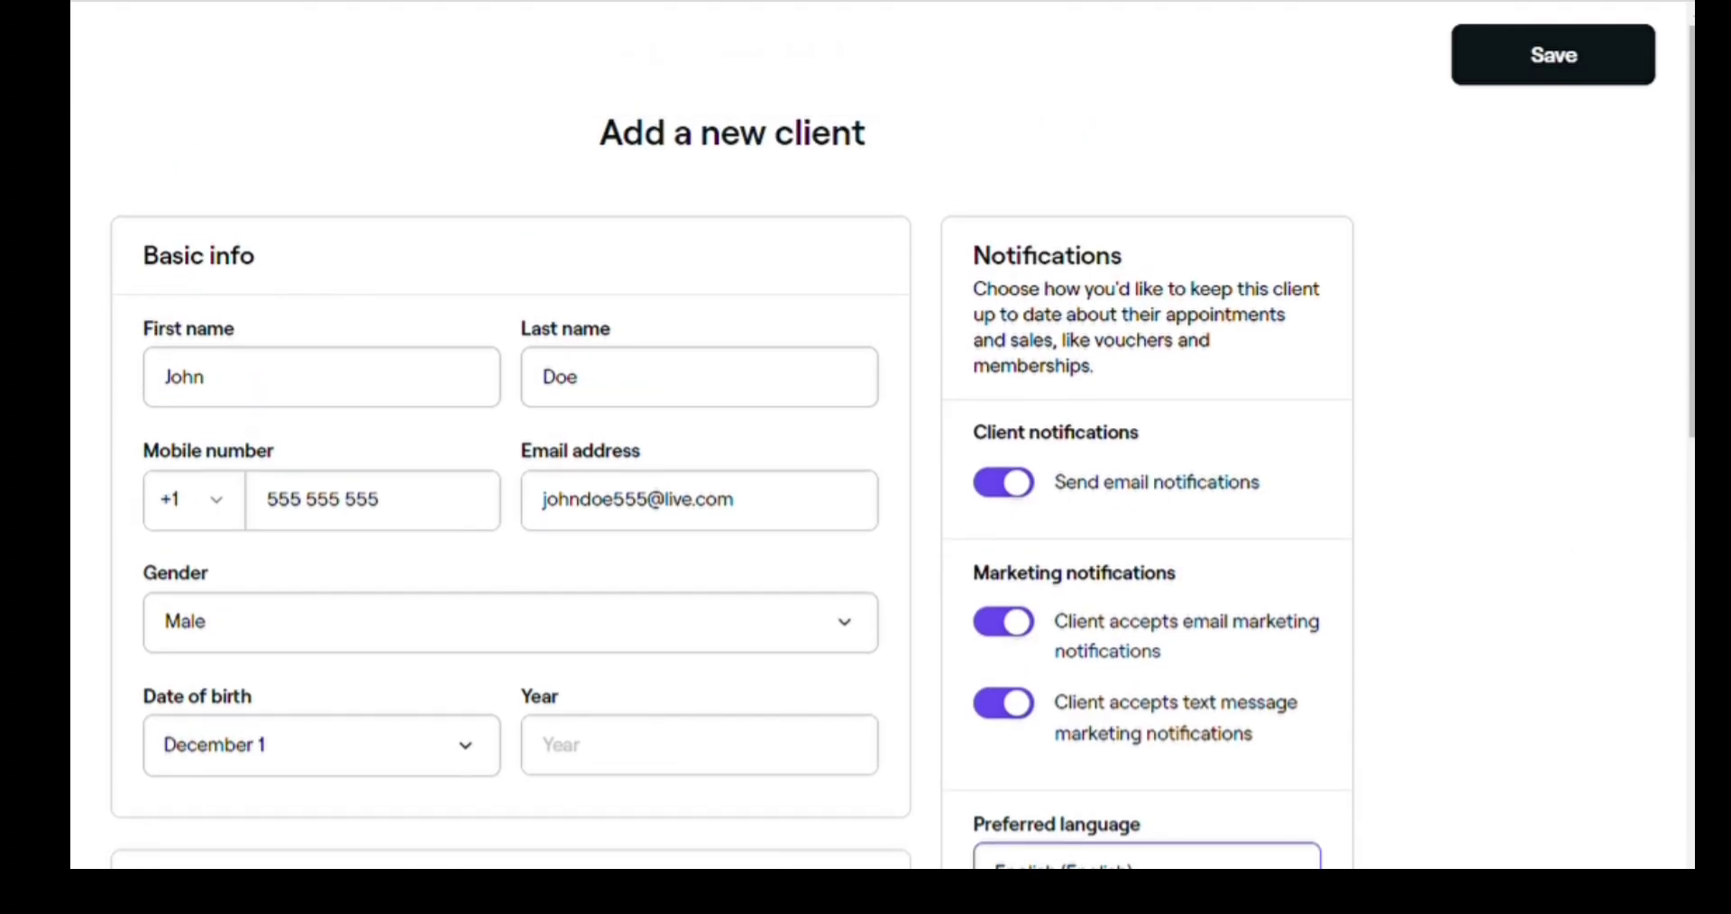
- Correct the mobile number flagged invalid and save the new client
{"action": "left_click", "coordinate": [1637, 80]}
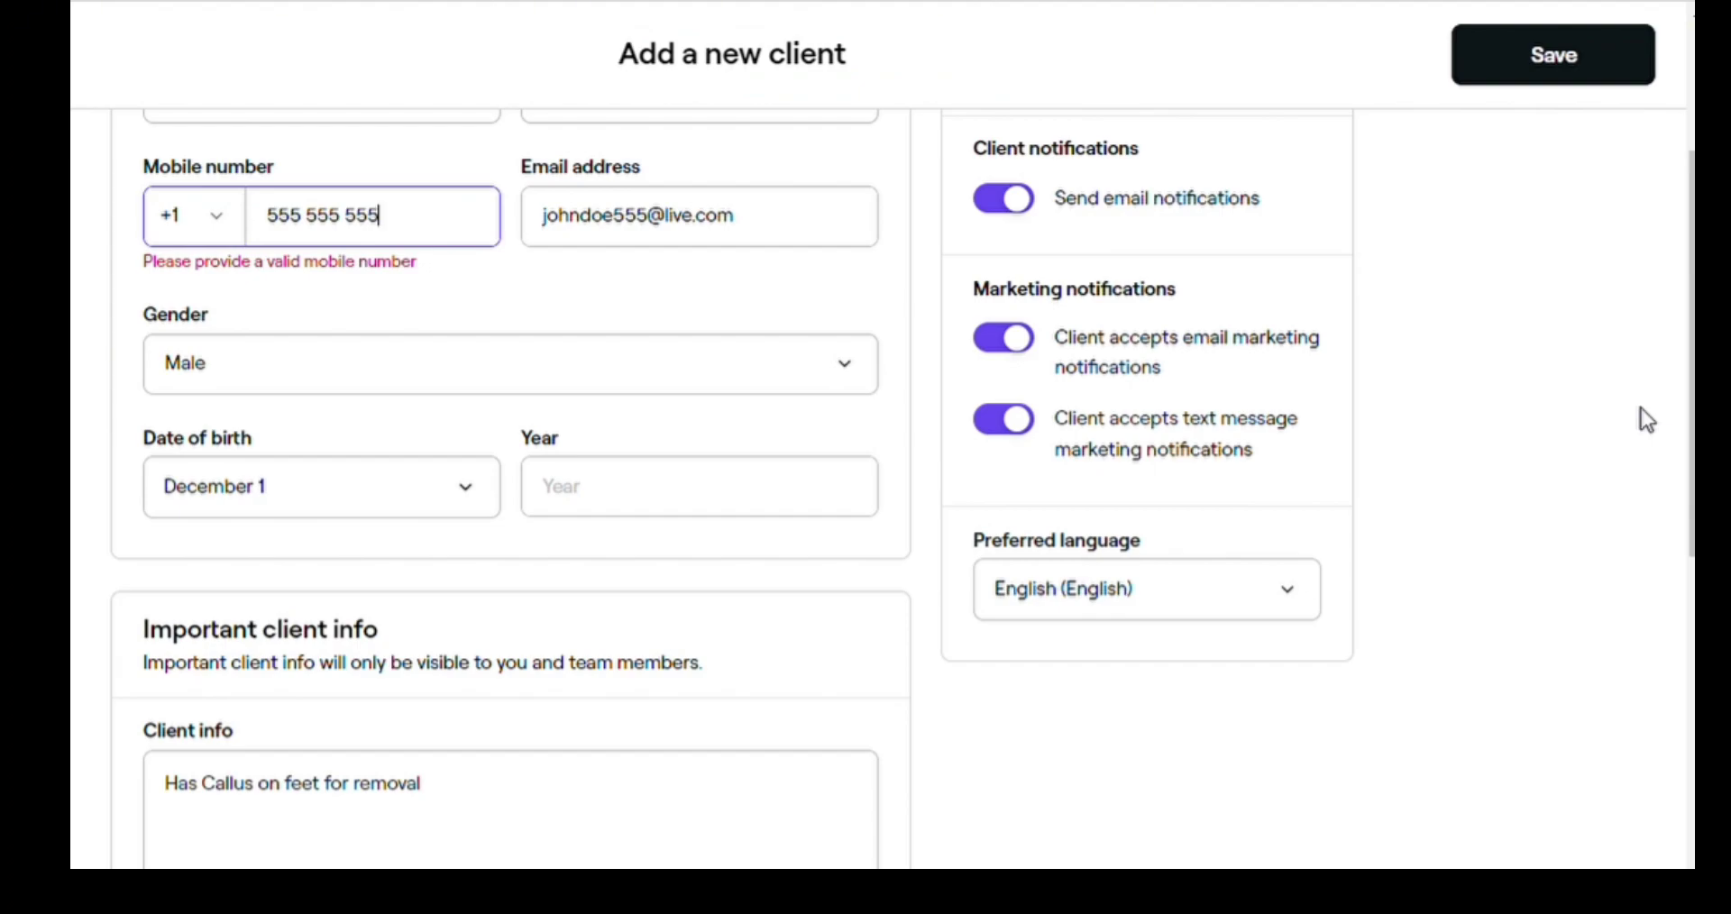
{"action": "key", "text": "BackSpace"}
{"action": "key", "text": "BackSpace"}
{"action": "key", "text": "BackSpace"}
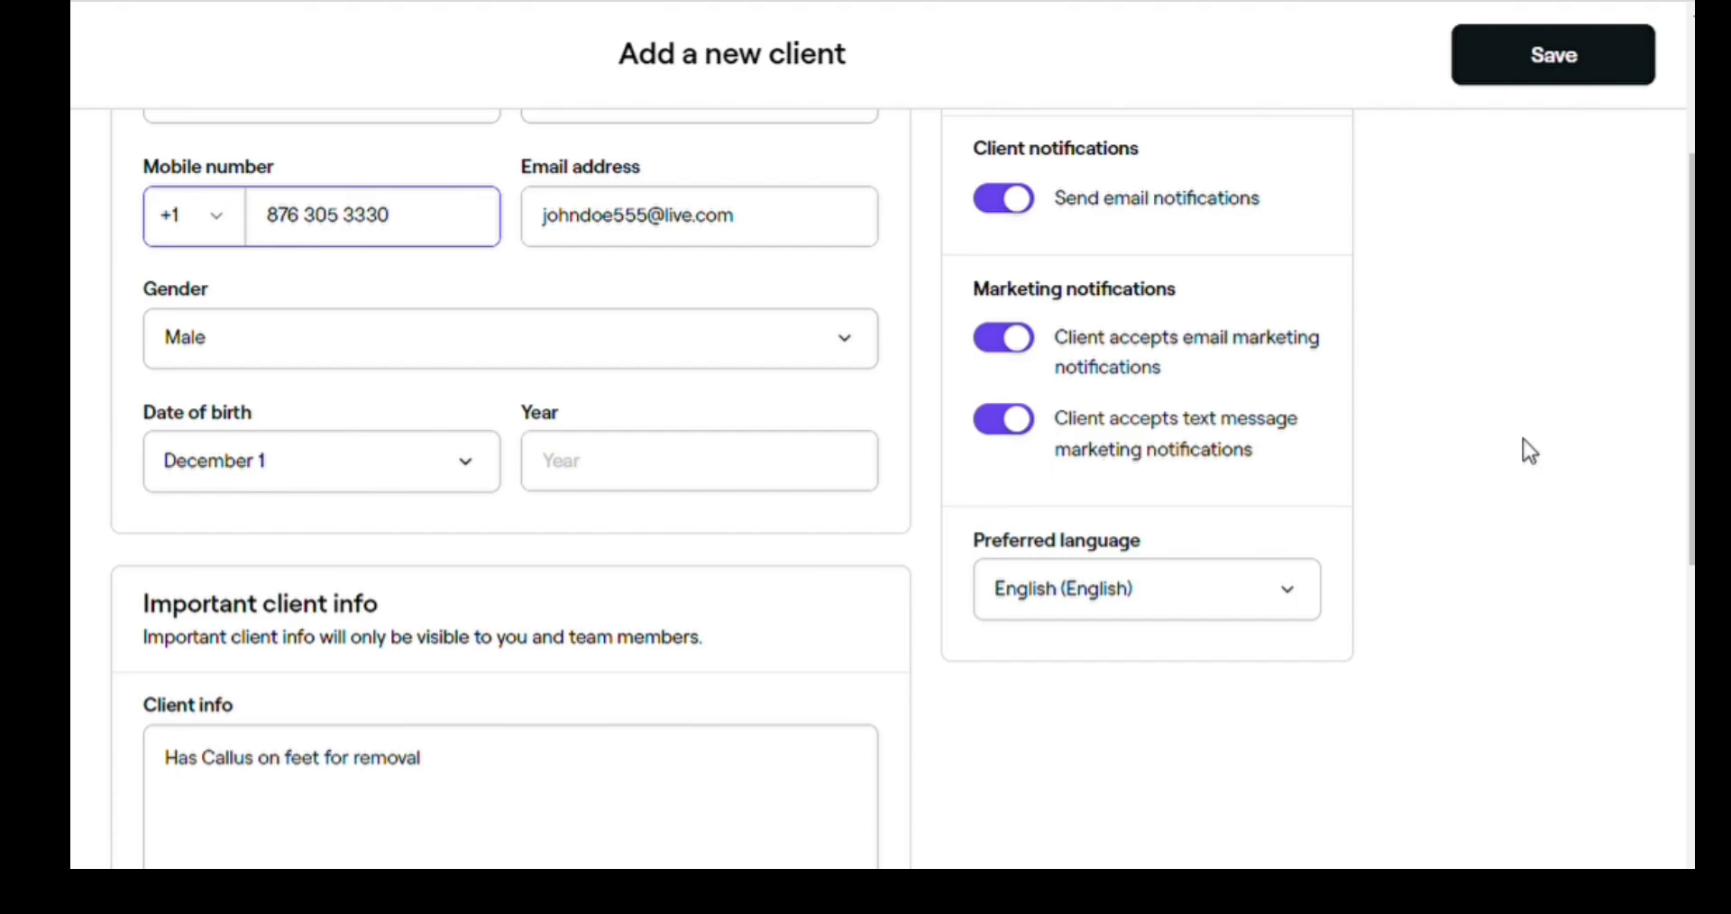
{"action": "left_click", "coordinate": [1591, 83]}
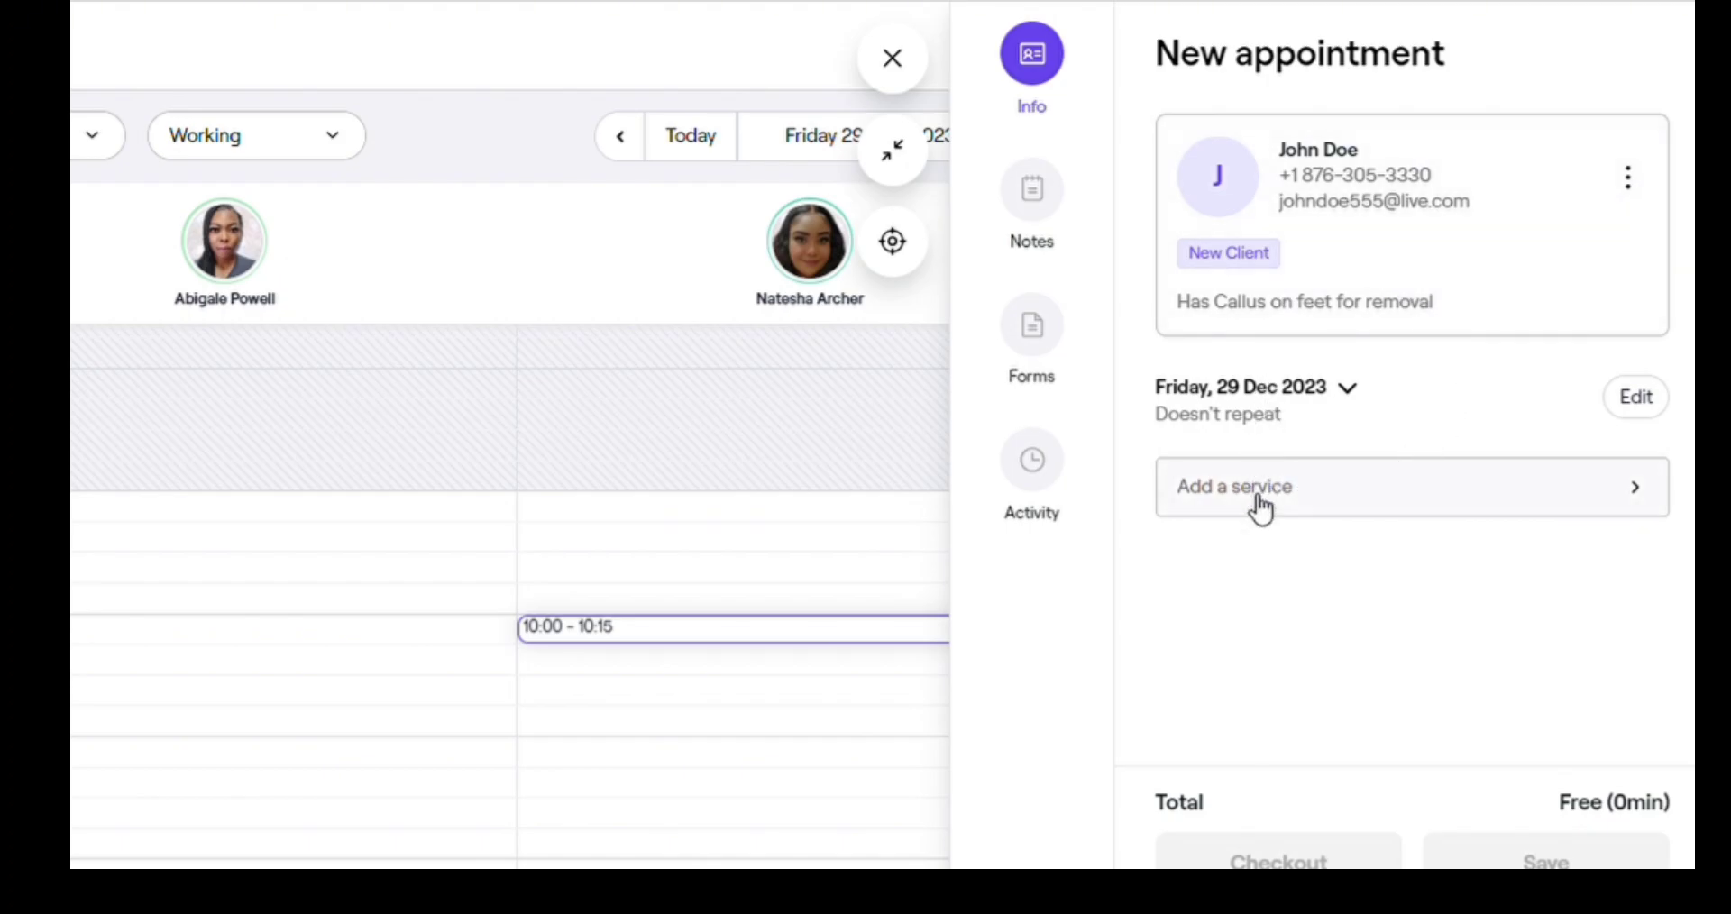
- Search 'pedicure' and add Pedicure, Regular Polish (1h 20min) to the appointment
{"action": "left_click", "coordinate": [1260, 508]}
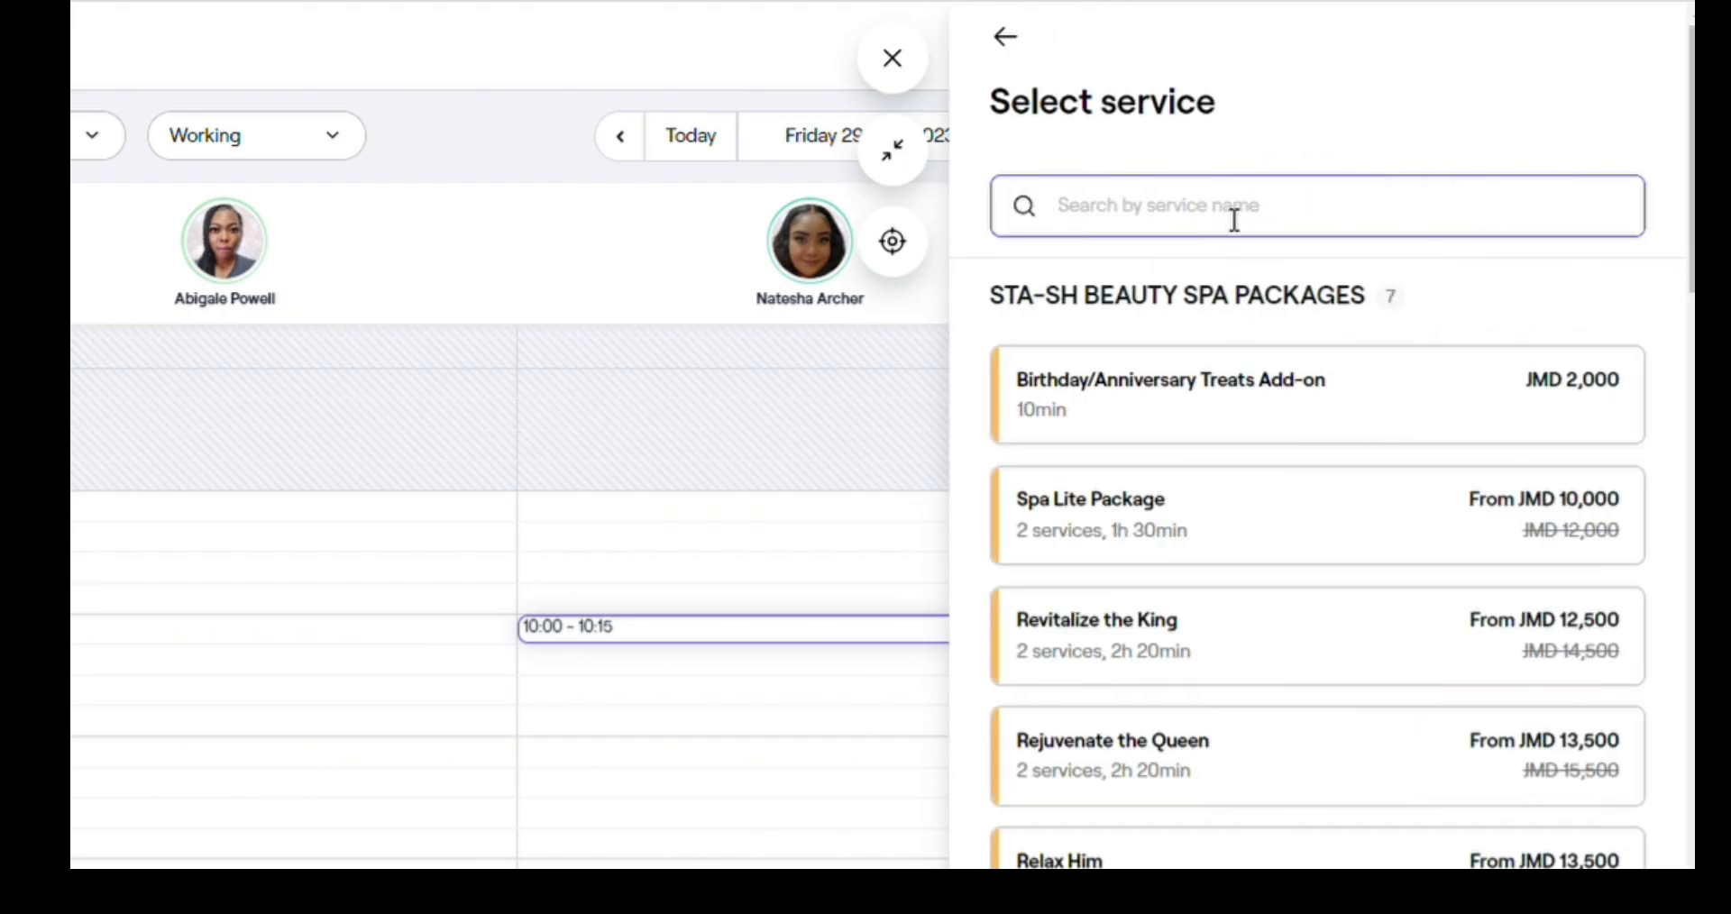
{"action": "type", "text": "pedicure"}
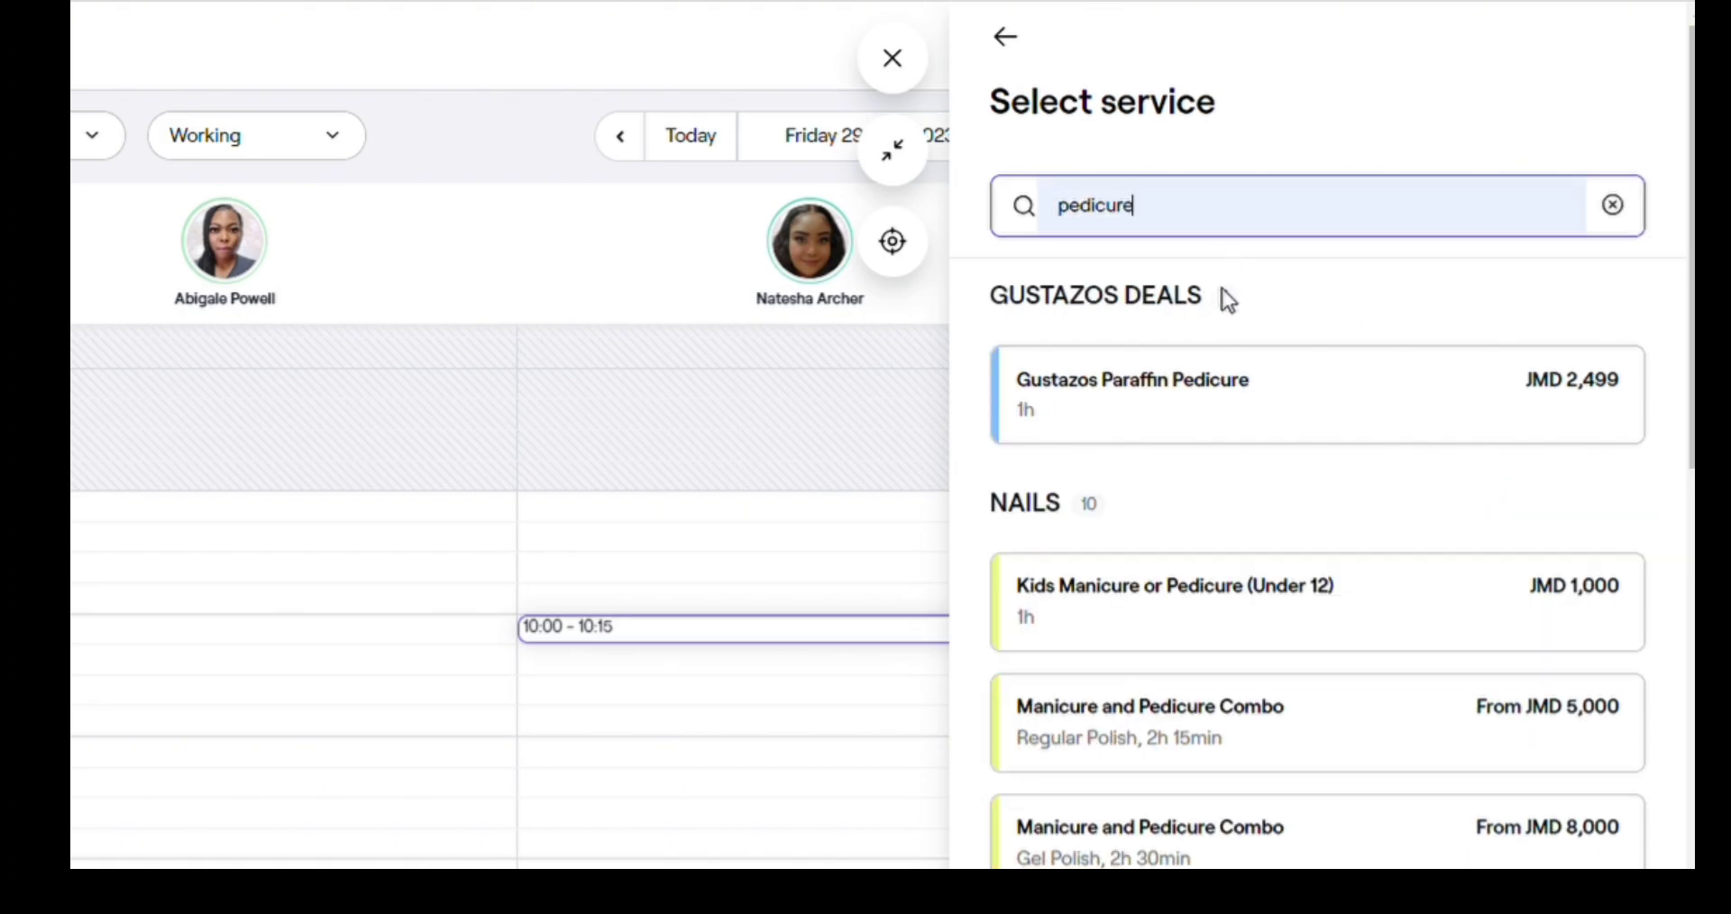
{"action": "scroll", "coordinate": [1229, 513], "scroll_direction": "down", "scroll_amount": 5}
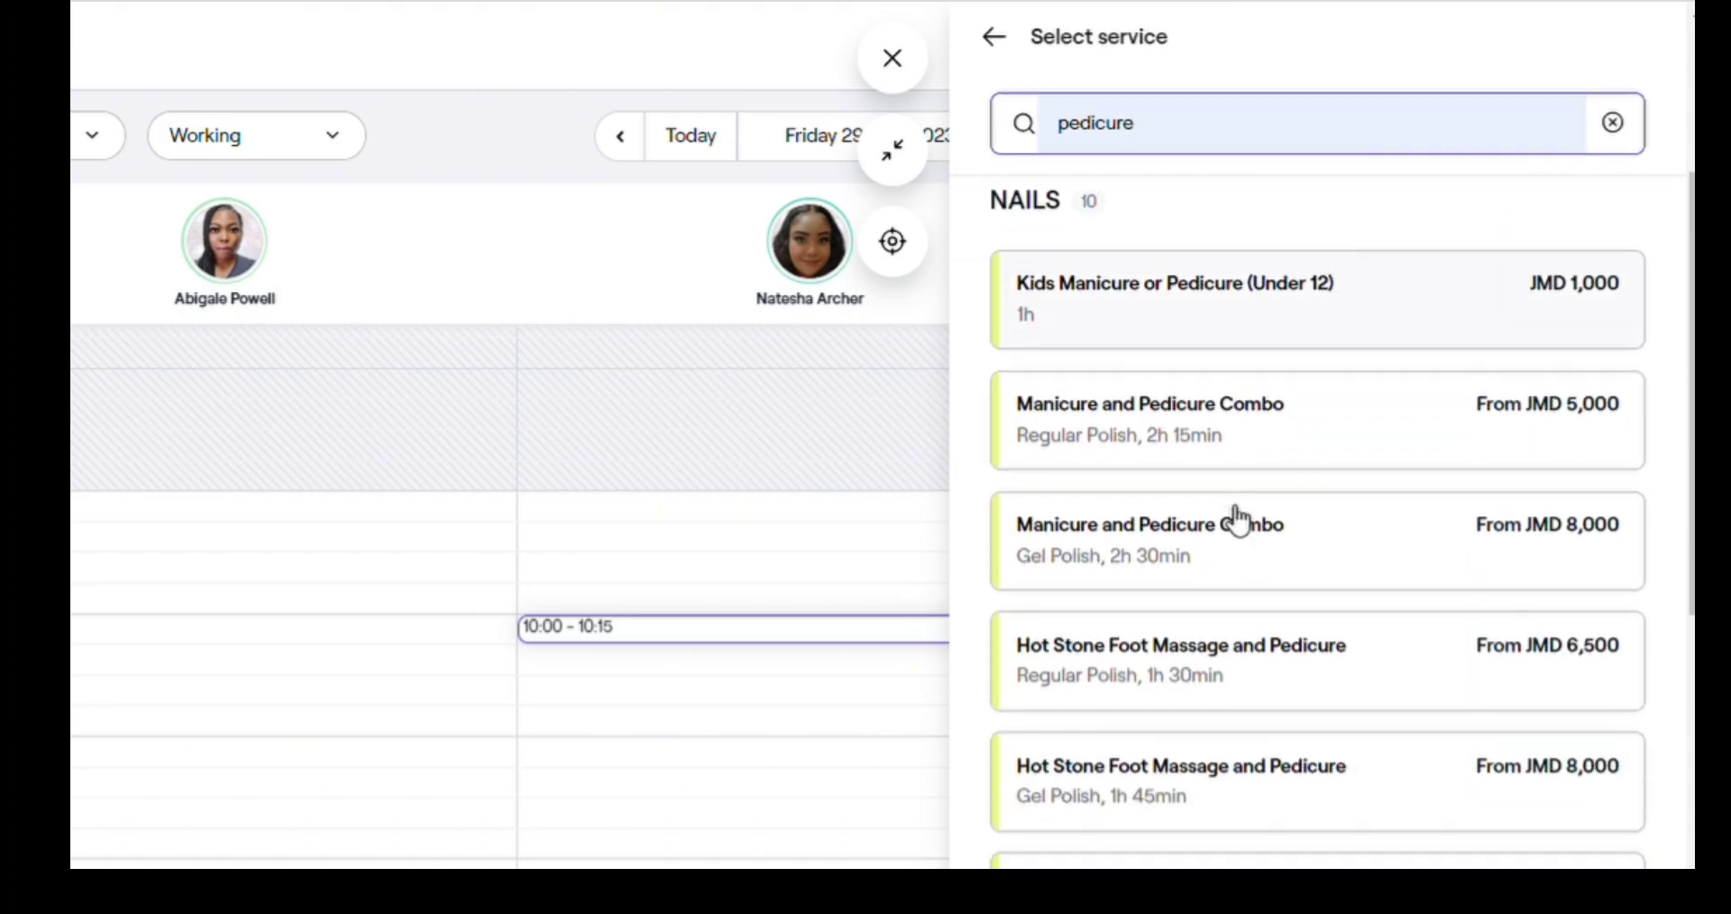
{"action": "scroll", "coordinate": [1522, 461], "scroll_direction": "down", "scroll_amount": 2}
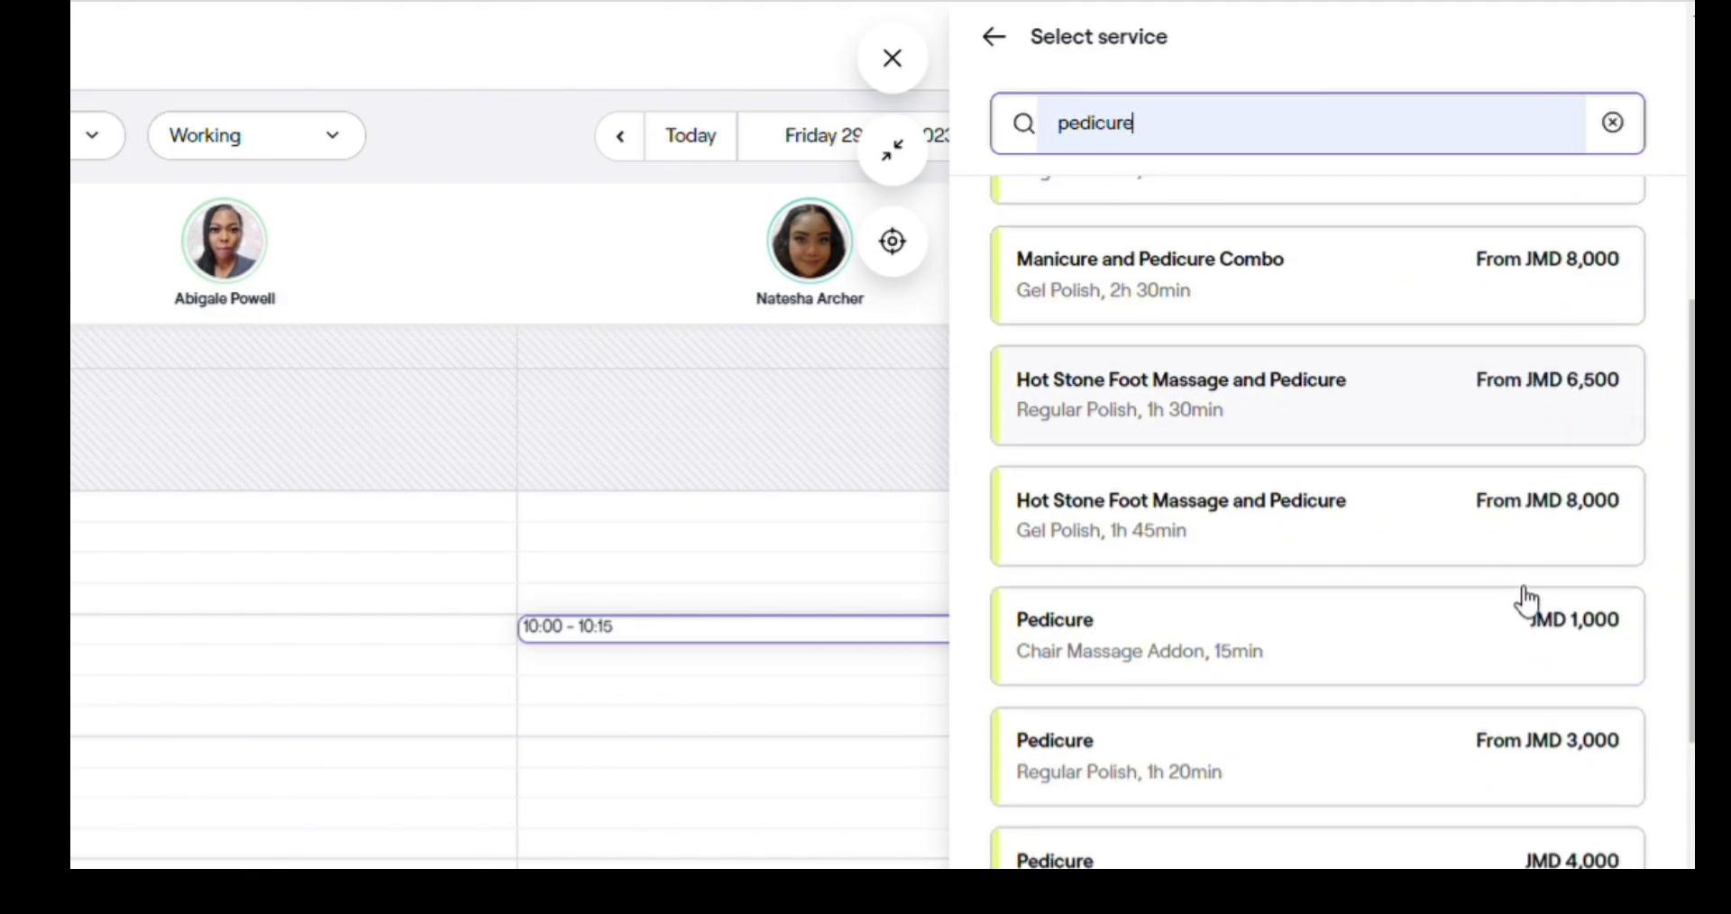
{"action": "left_click", "coordinate": [1219, 793]}
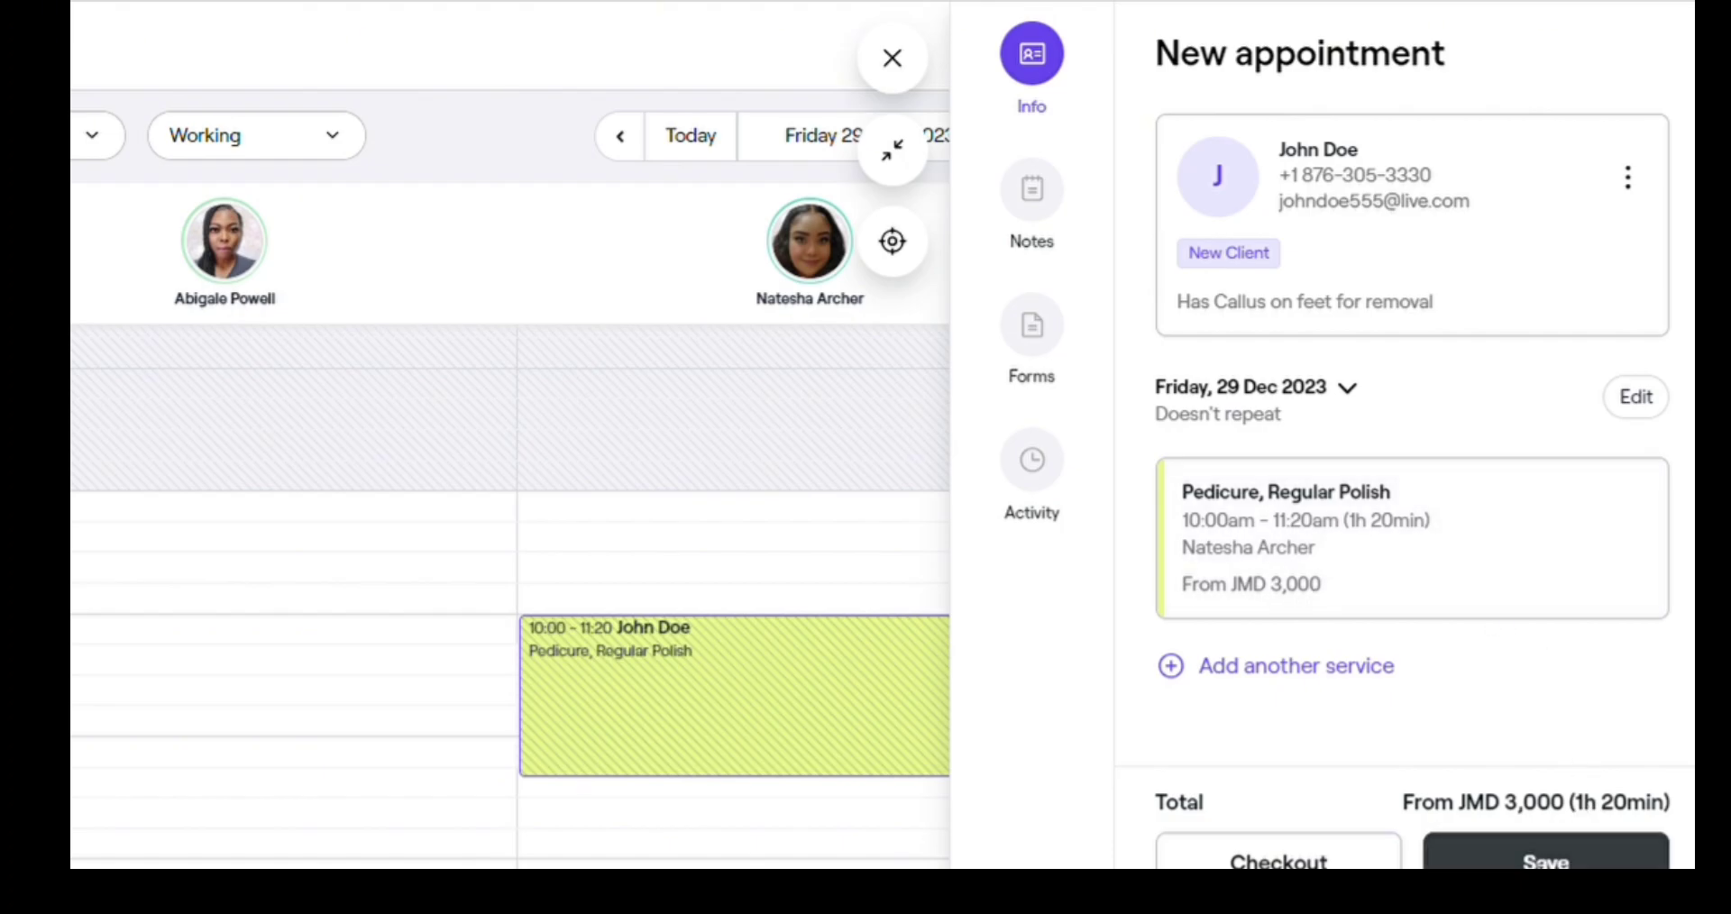
- Save the appointment, check its Booked 10:00–11:20 details, and return to the calendar
{"action": "left_click", "coordinate": [1546, 861]}
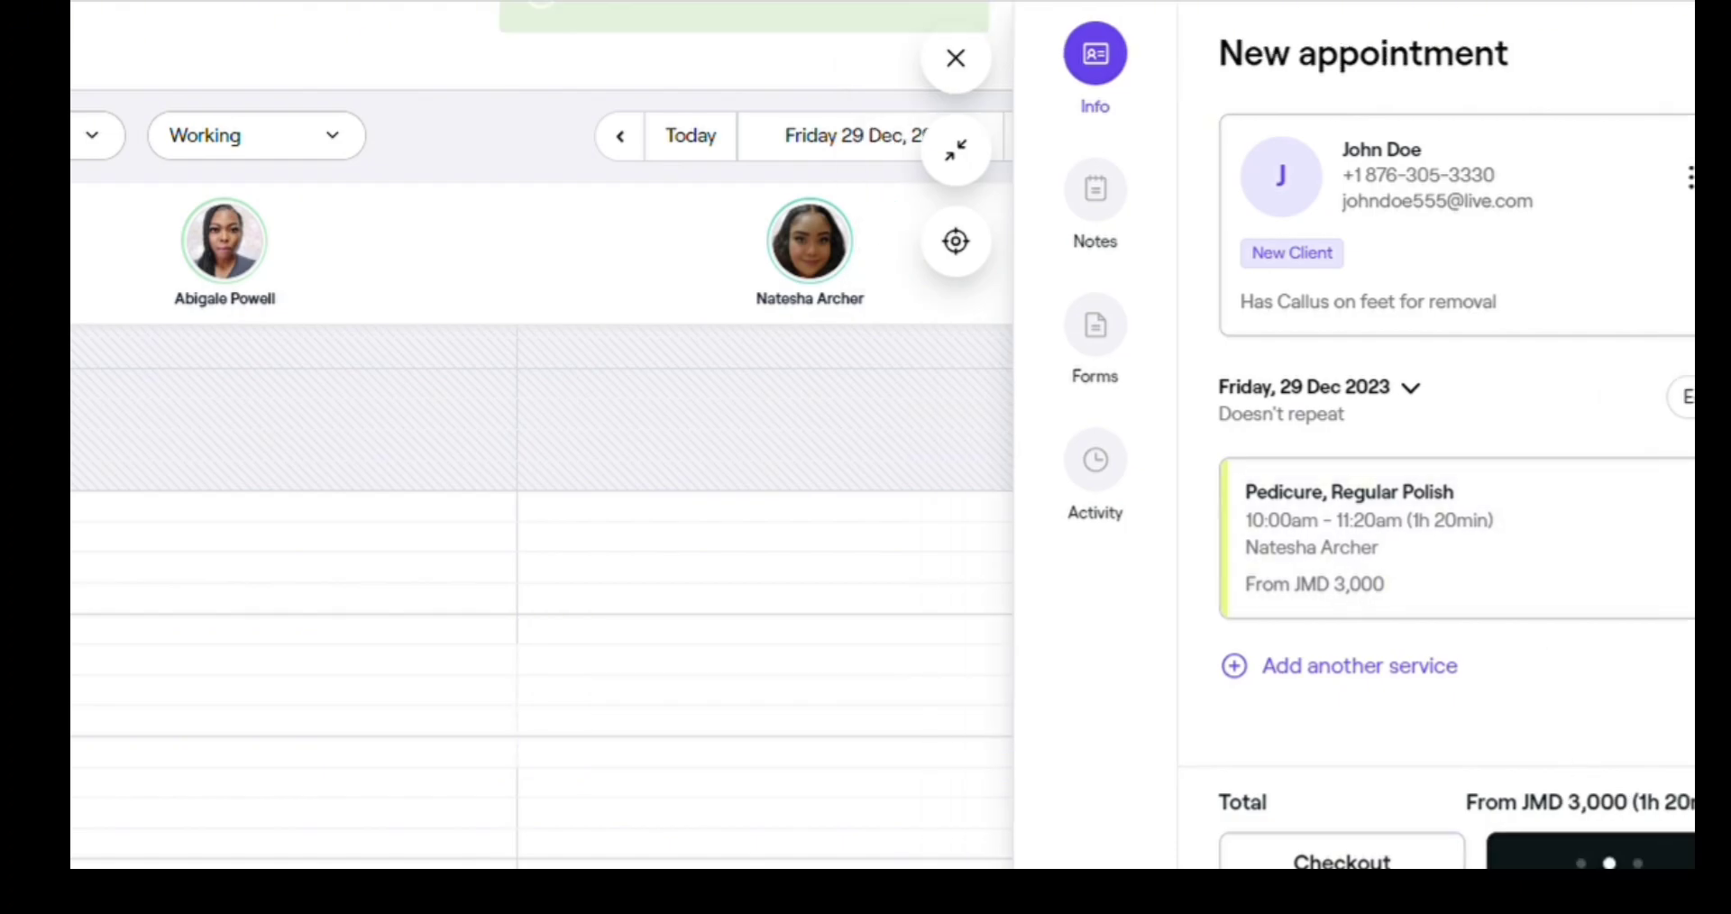
{"action": "mouse_move", "coordinate": [693, 696]}
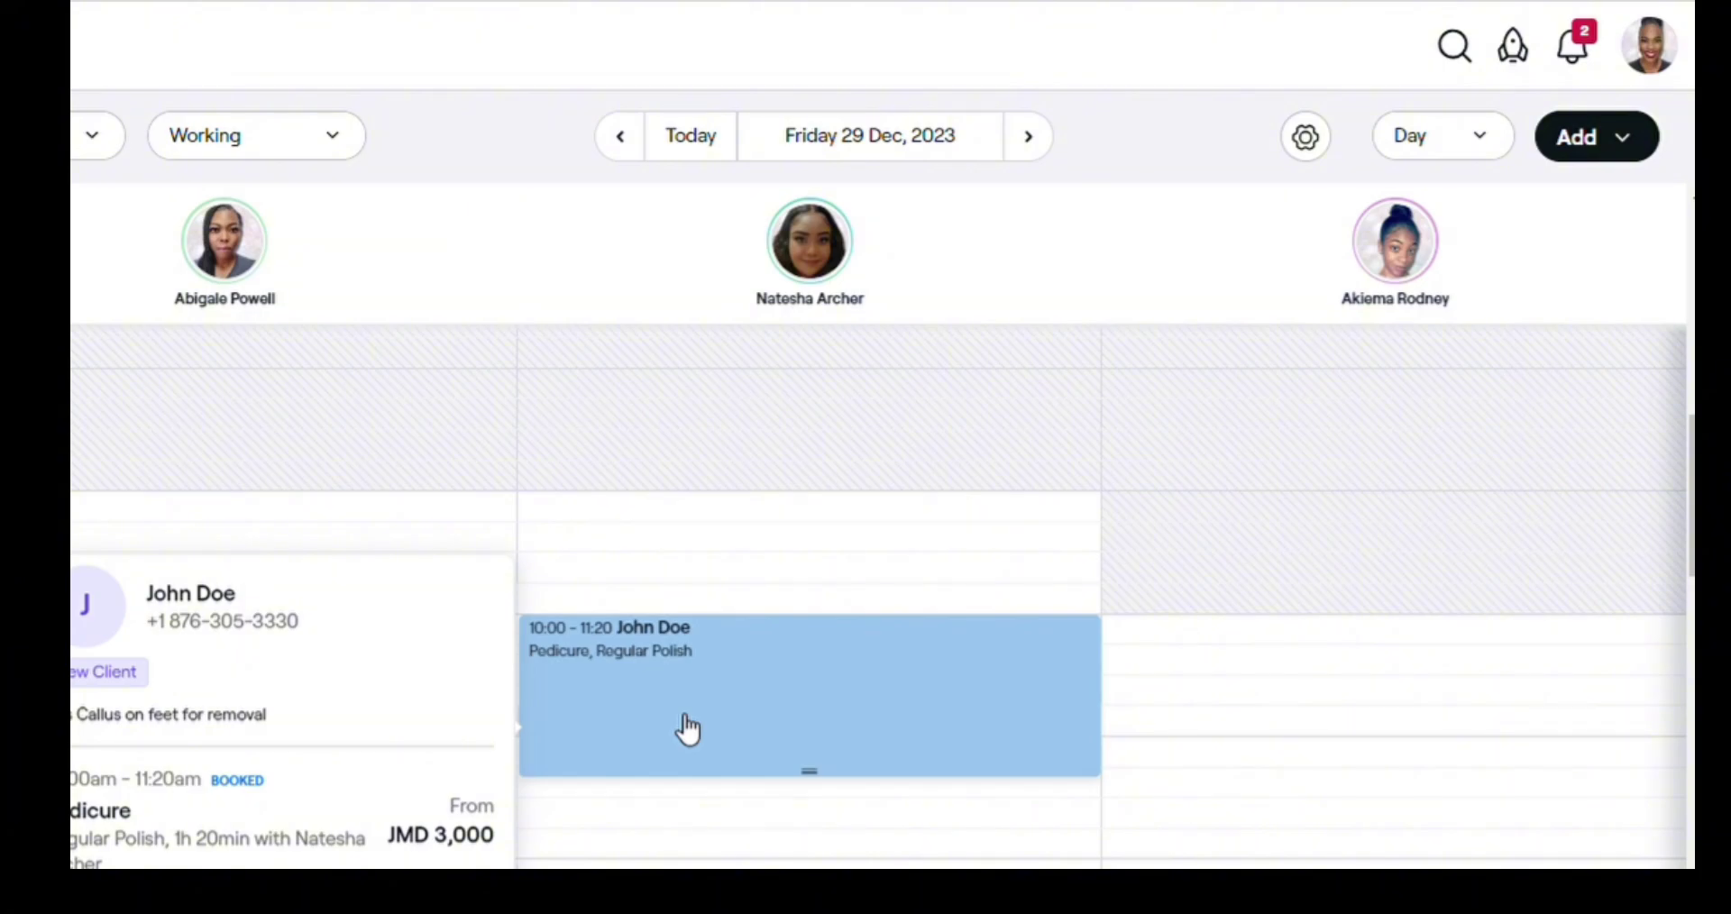
{"action": "left_click", "coordinate": [688, 730]}
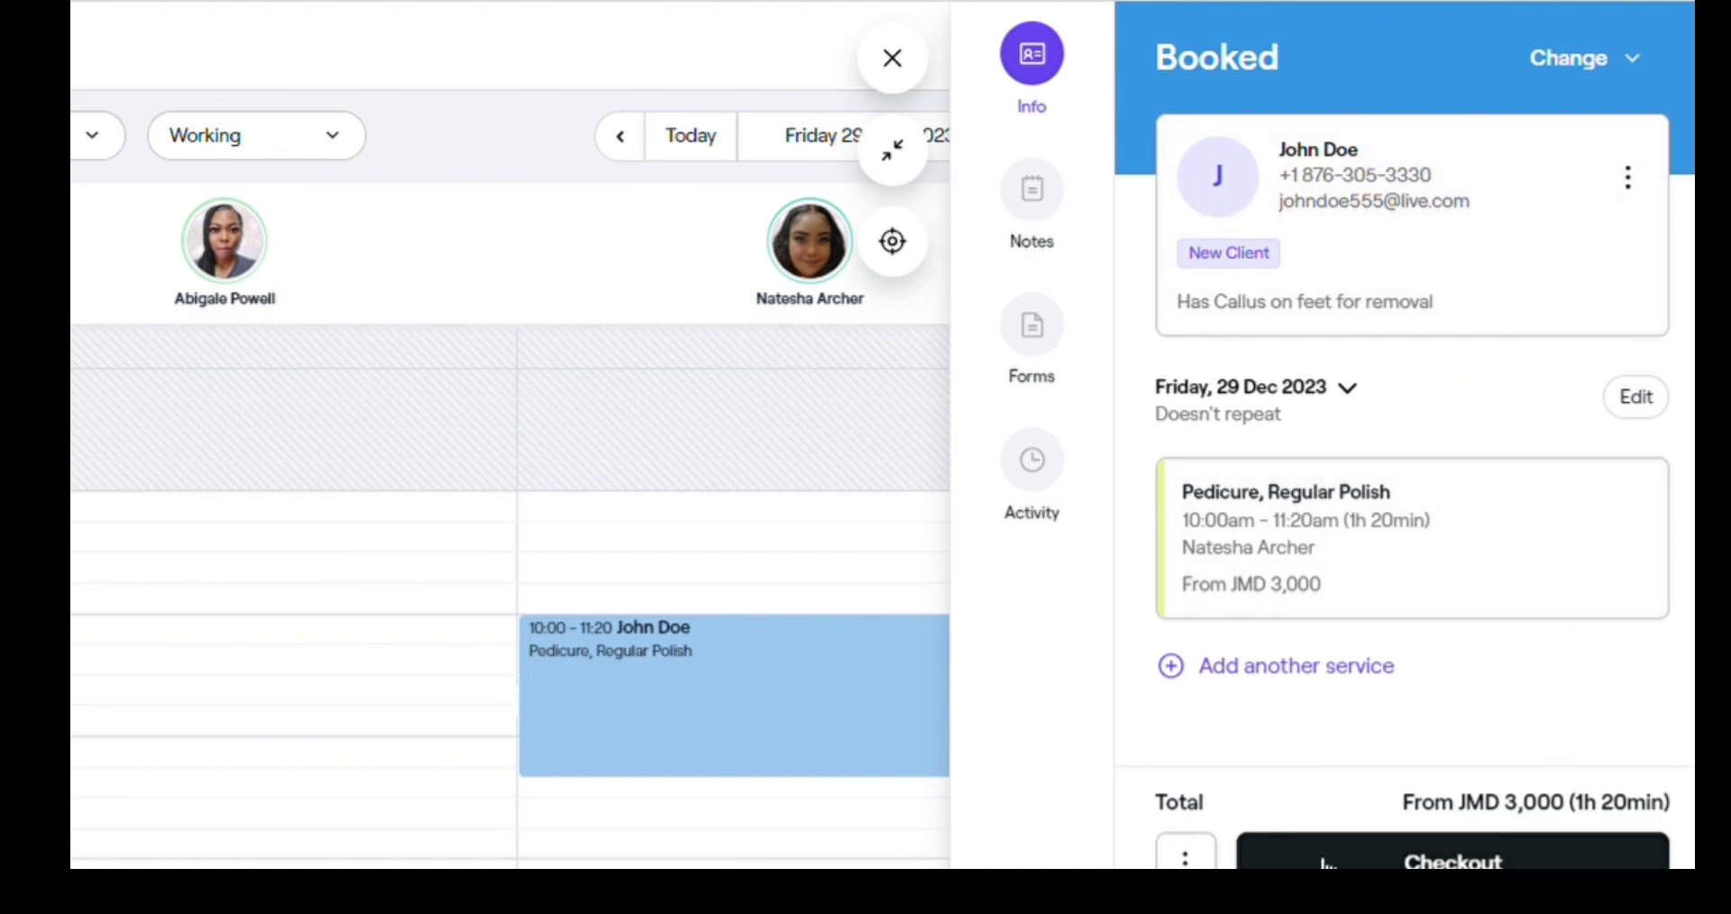
{"action": "mouse_move", "coordinate": [660, 730]}
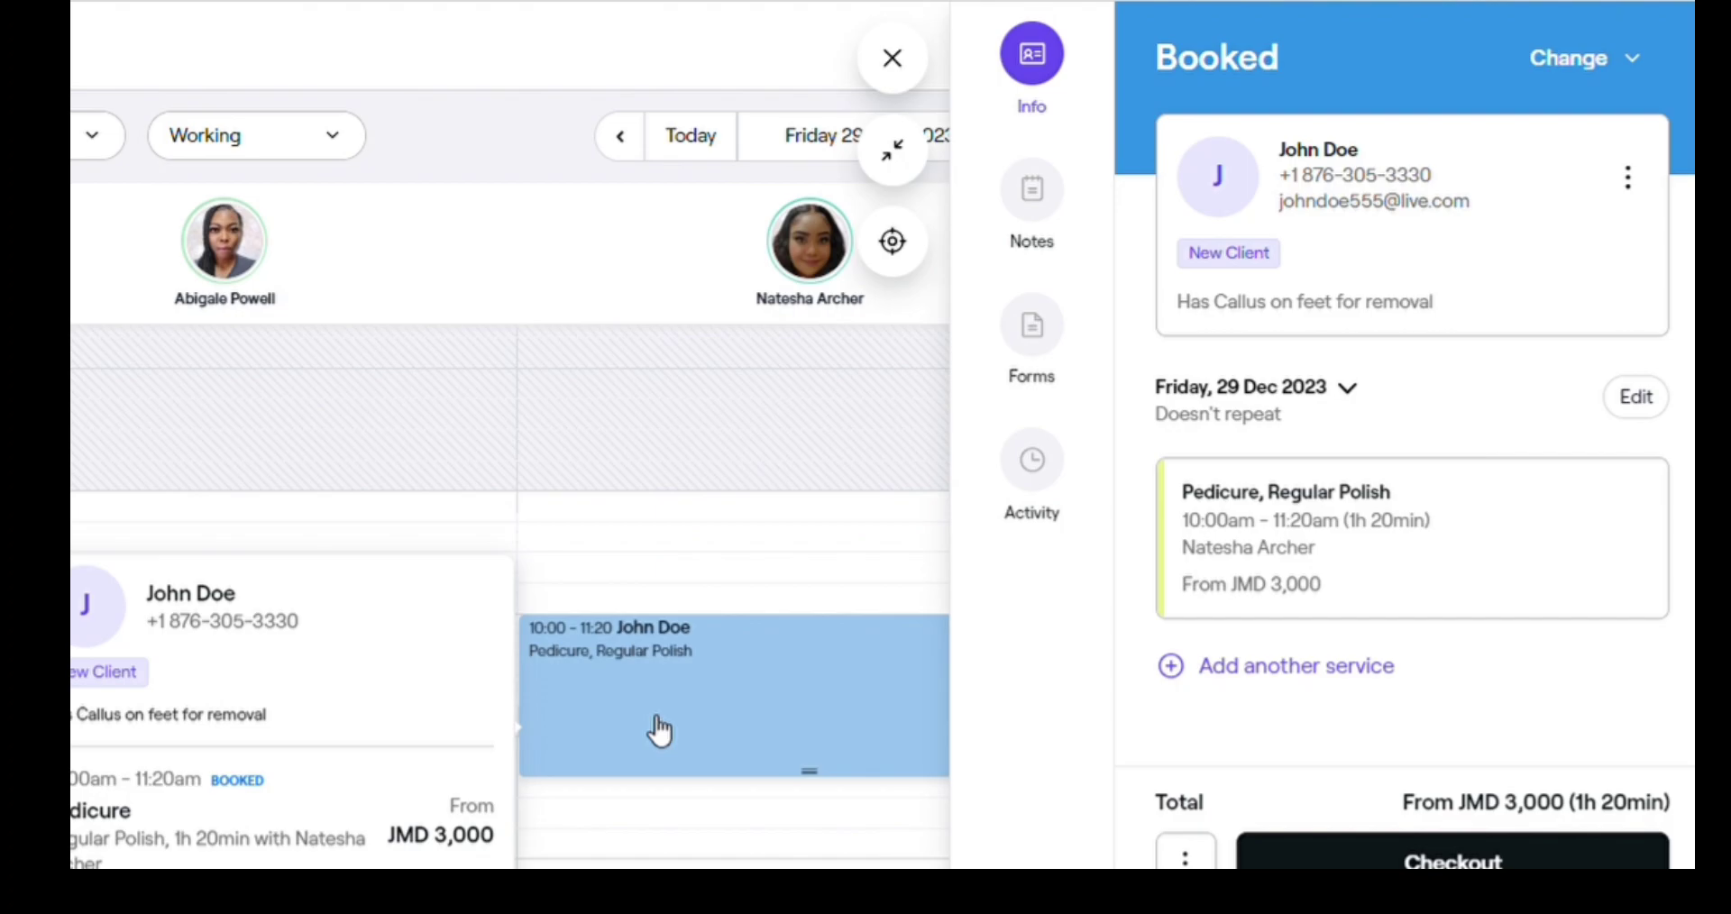
{"action": "left_click", "coordinate": [897, 59]}
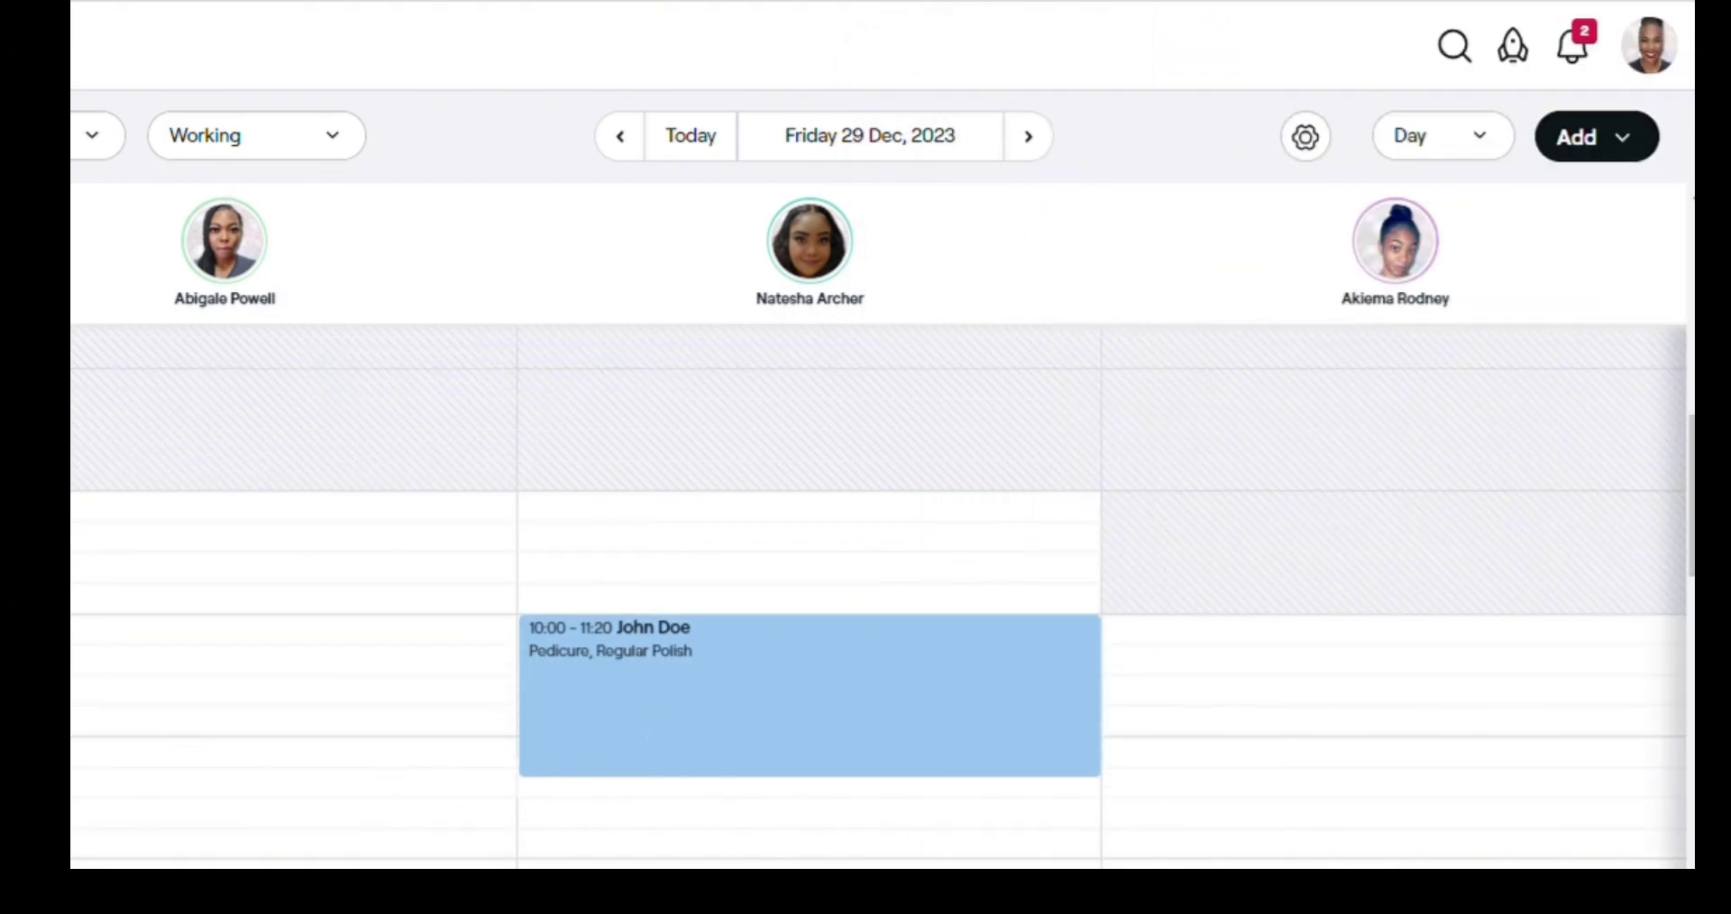